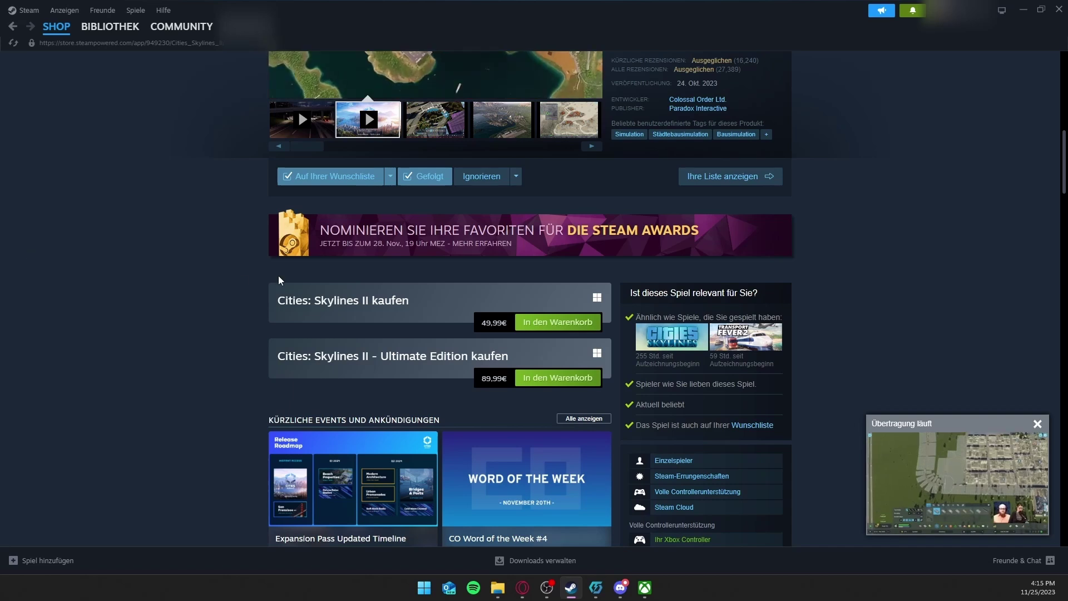
{"action": "scroll", "coordinate": [82, 262], "scroll_direction": "up", "scroll_amount": 2}
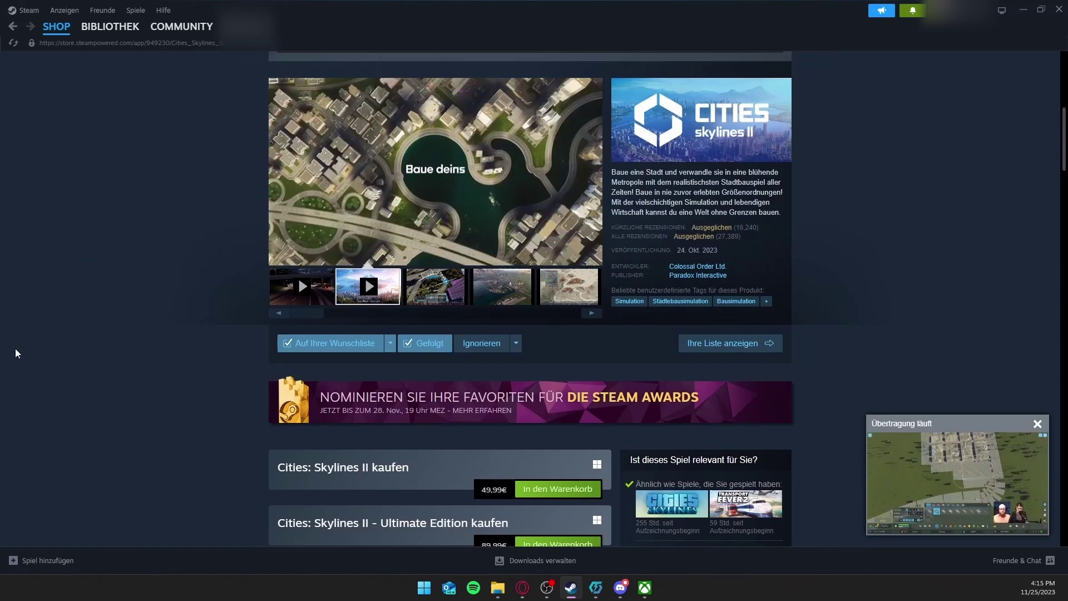
Switch from the Steam store page to the Cities: Skylines II page in the Xbox app.
{"action": "key", "text": "alt+Tab"}
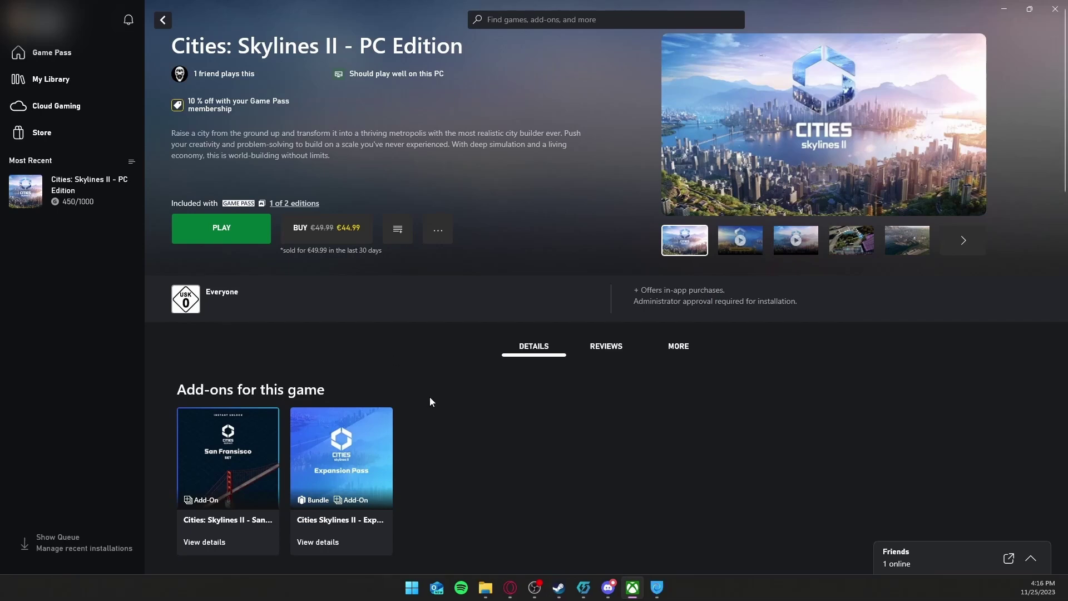
Launch Thunderstore Mod Manager from the taskbar to reach its game selection screen.
{"action": "left_click", "coordinate": [582, 586]}
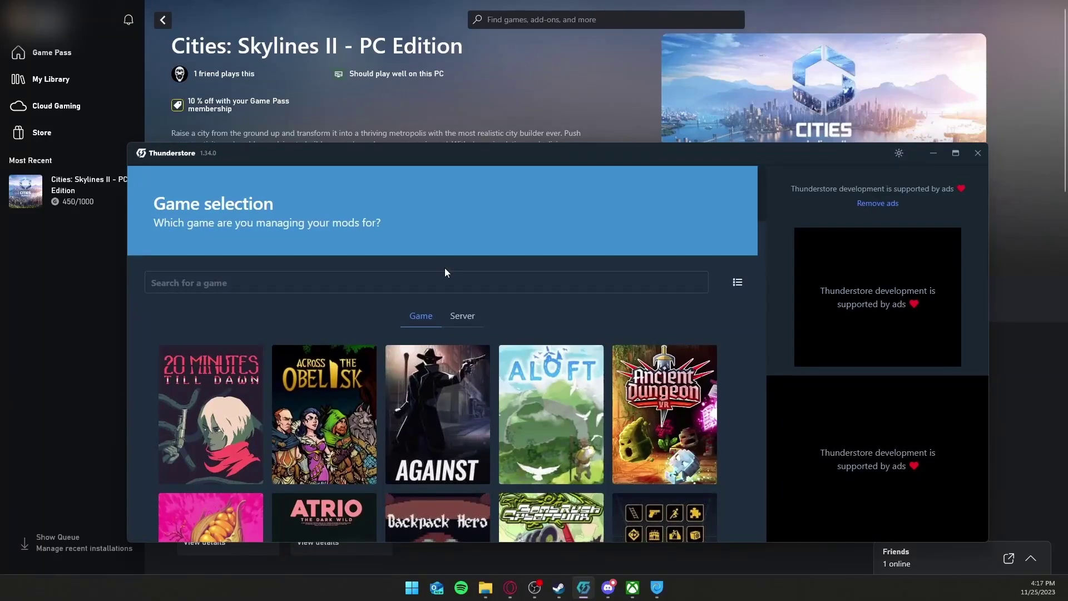
{"action": "scroll", "coordinate": [450, 270], "scroll_direction": "down", "scroll_amount": 1}
{"action": "scroll", "coordinate": [450, 268], "scroll_direction": "down", "scroll_amount": 1}
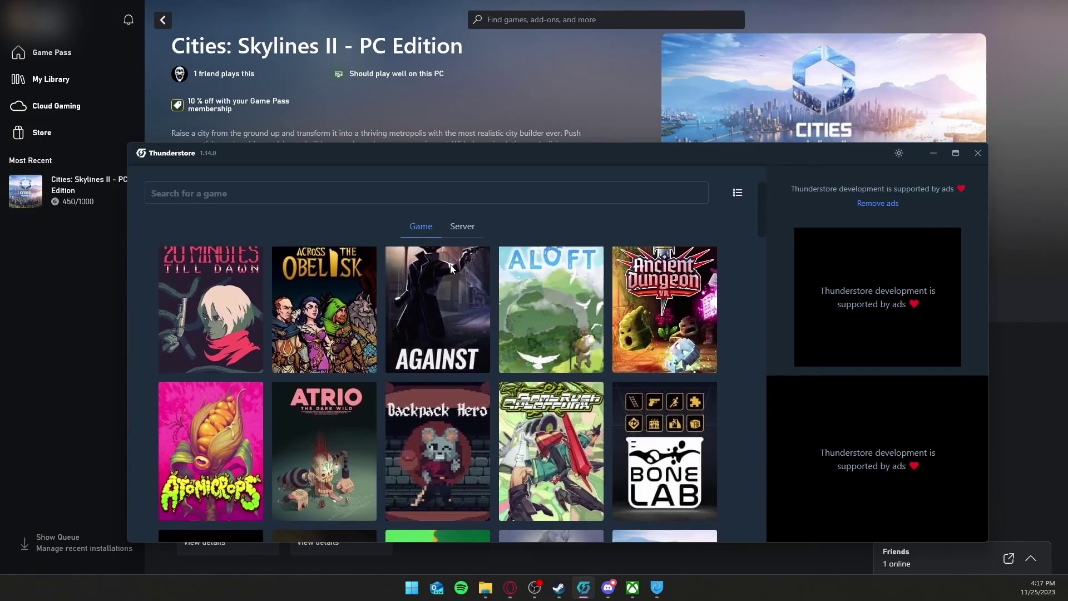
{"action": "scroll", "coordinate": [450, 268], "scroll_direction": "down", "scroll_amount": 1}
{"action": "scroll", "coordinate": [449, 264], "scroll_direction": "down", "scroll_amount": 1}
{"action": "scroll", "coordinate": [450, 265], "scroll_direction": "down", "scroll_amount": 1}
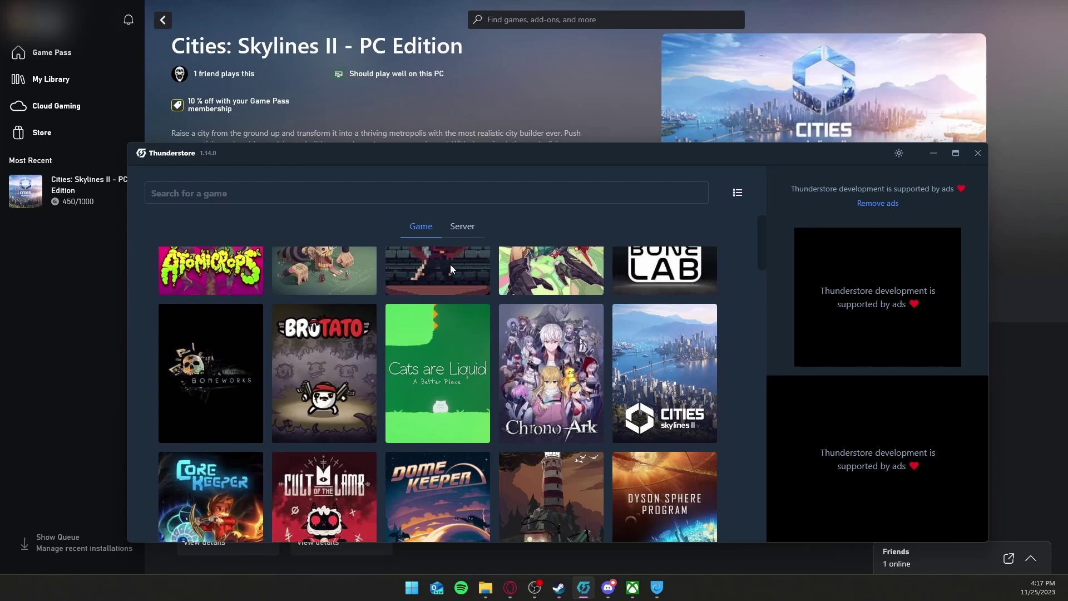
{"action": "scroll", "coordinate": [450, 264], "scroll_direction": "down", "scroll_amount": 1}
{"action": "scroll", "coordinate": [450, 265], "scroll_direction": "down", "scroll_amount": 1}
{"action": "scroll", "coordinate": [450, 269], "scroll_direction": "down", "scroll_amount": 1}
{"action": "scroll", "coordinate": [464, 285], "scroll_direction": "down", "scroll_amount": 1}
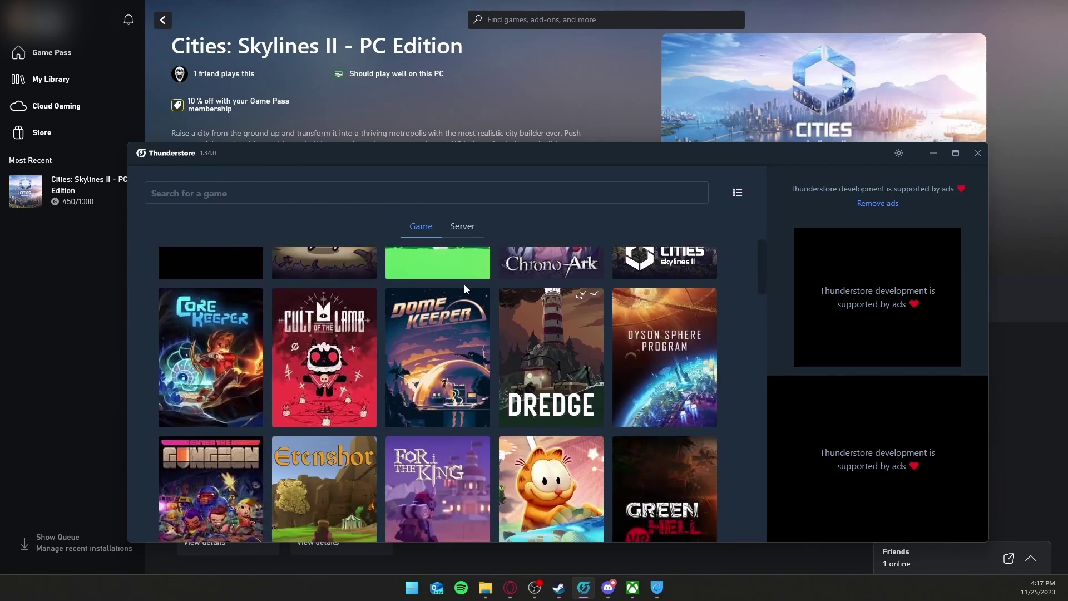
{"action": "scroll", "coordinate": [465, 285], "scroll_direction": "down", "scroll_amount": 1}
{"action": "scroll", "coordinate": [464, 303], "scroll_direction": "down", "scroll_amount": 1}
{"action": "scroll", "coordinate": [463, 302], "scroll_direction": "down", "scroll_amount": 2}
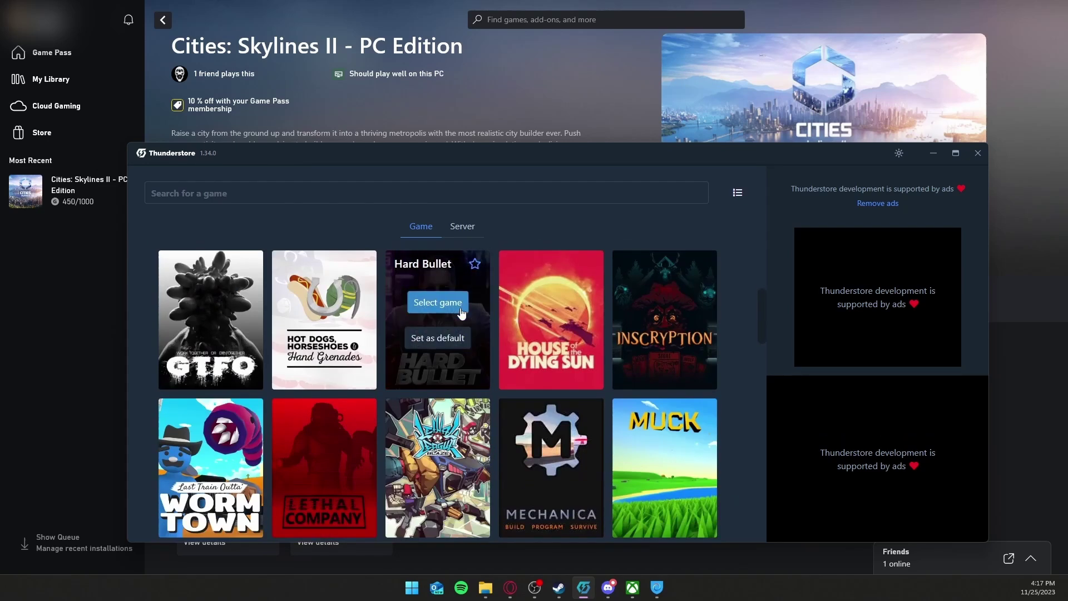
{"action": "scroll", "coordinate": [462, 309], "scroll_direction": "down", "scroll_amount": 1}
{"action": "scroll", "coordinate": [461, 315], "scroll_direction": "down", "scroll_amount": 1}
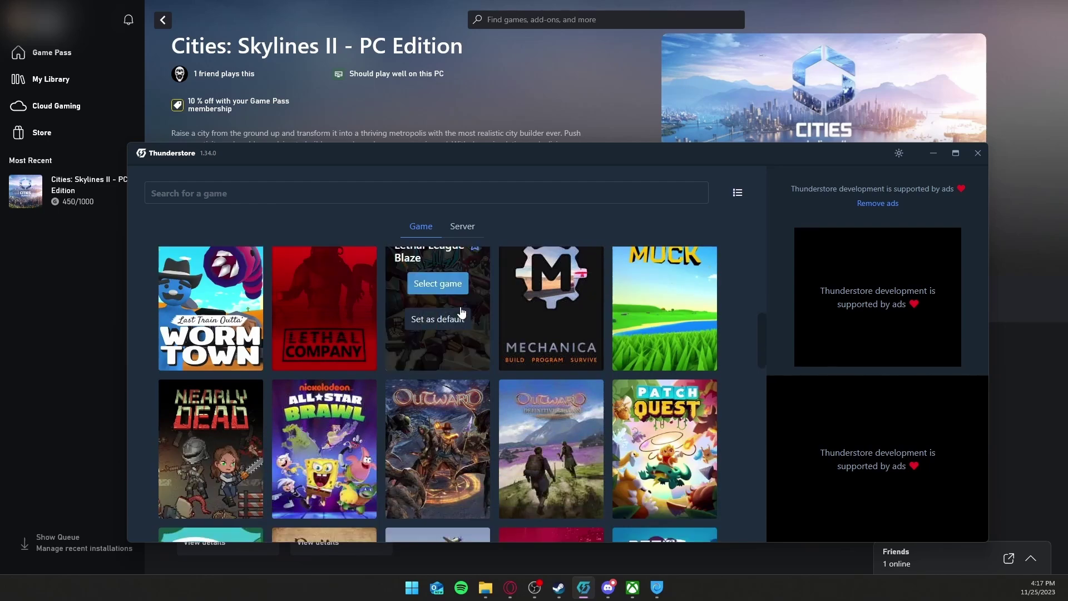
{"action": "scroll", "coordinate": [461, 312], "scroll_direction": "down", "scroll_amount": 1}
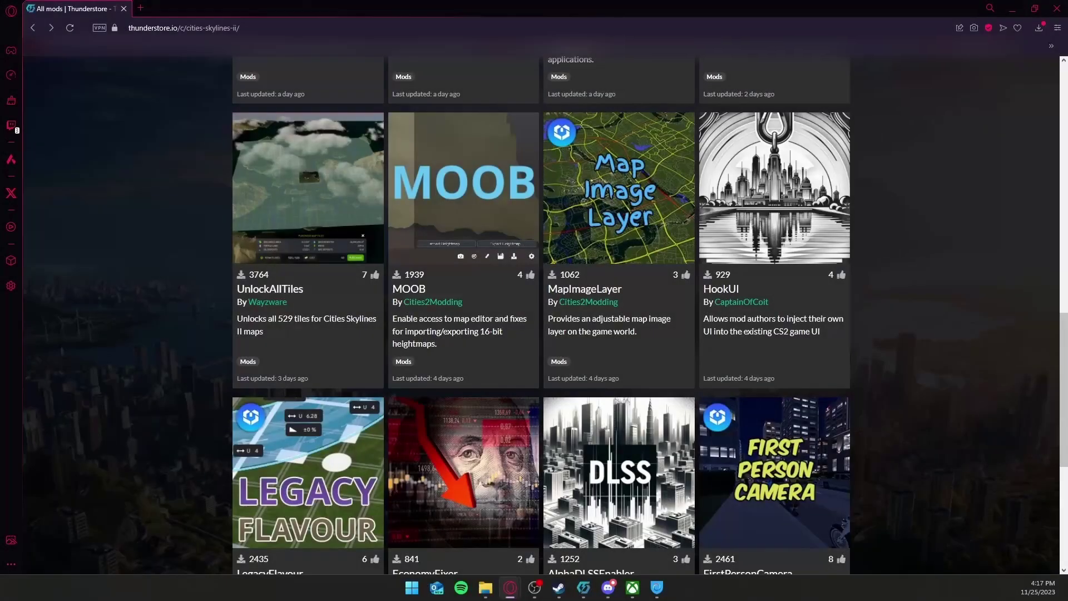
{"action": "scroll", "coordinate": [205, 255], "scroll_direction": "up", "scroll_amount": 3}
{"action": "scroll", "coordinate": [205, 255], "scroll_direction": "up", "scroll_amount": 4}
{"action": "scroll", "coordinate": [205, 255], "scroll_direction": "up", "scroll_amount": 1}
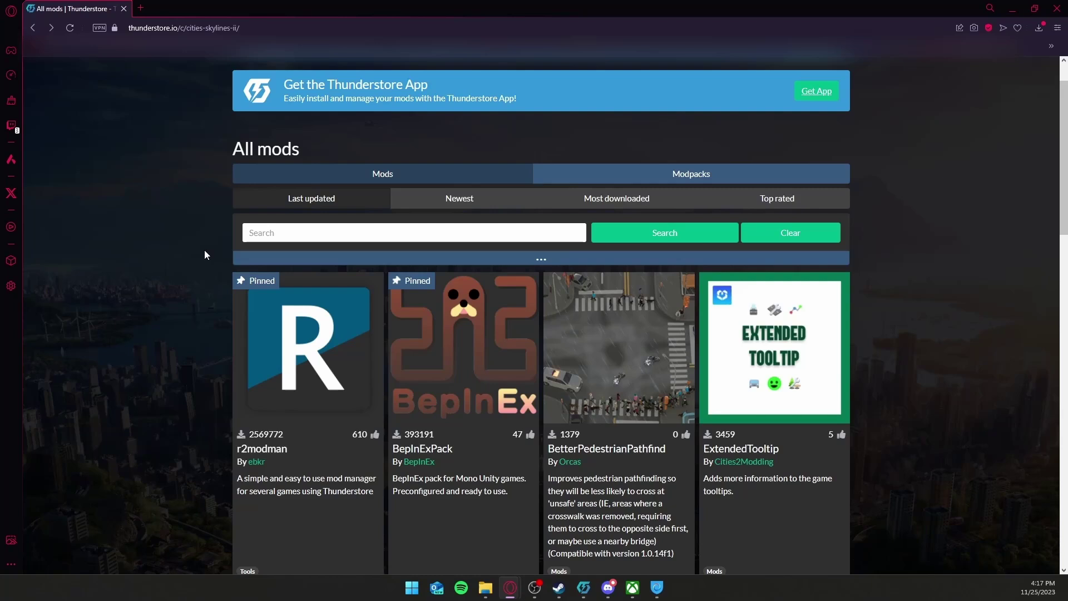
{"action": "scroll", "coordinate": [202, 257], "scroll_direction": "up", "scroll_amount": 1}
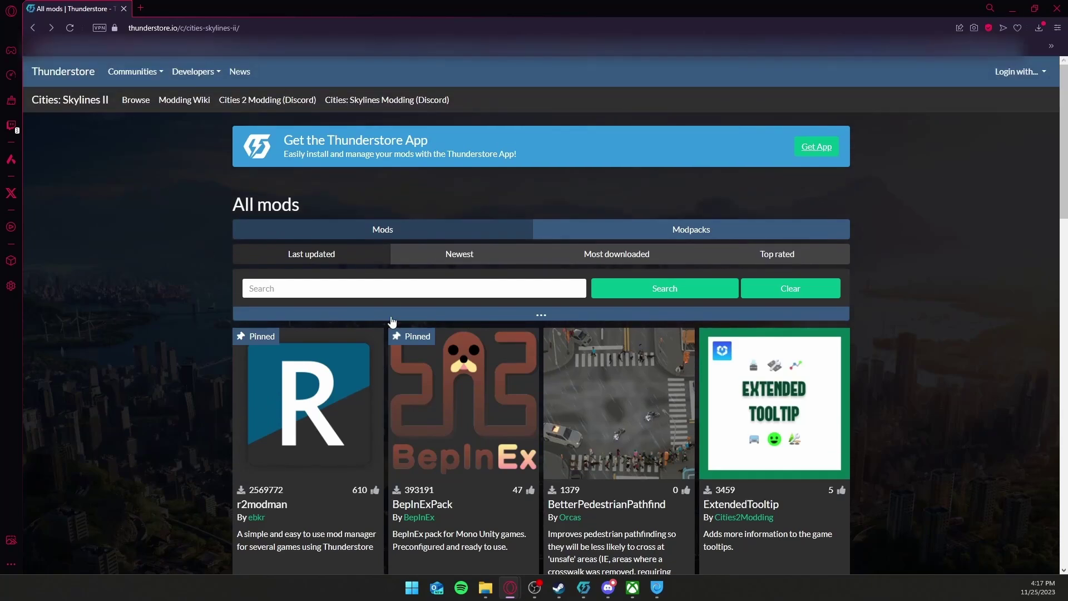
Manually download the BepInExPack zip from its thunderstore.io page.
{"action": "left_click", "coordinate": [453, 405]}
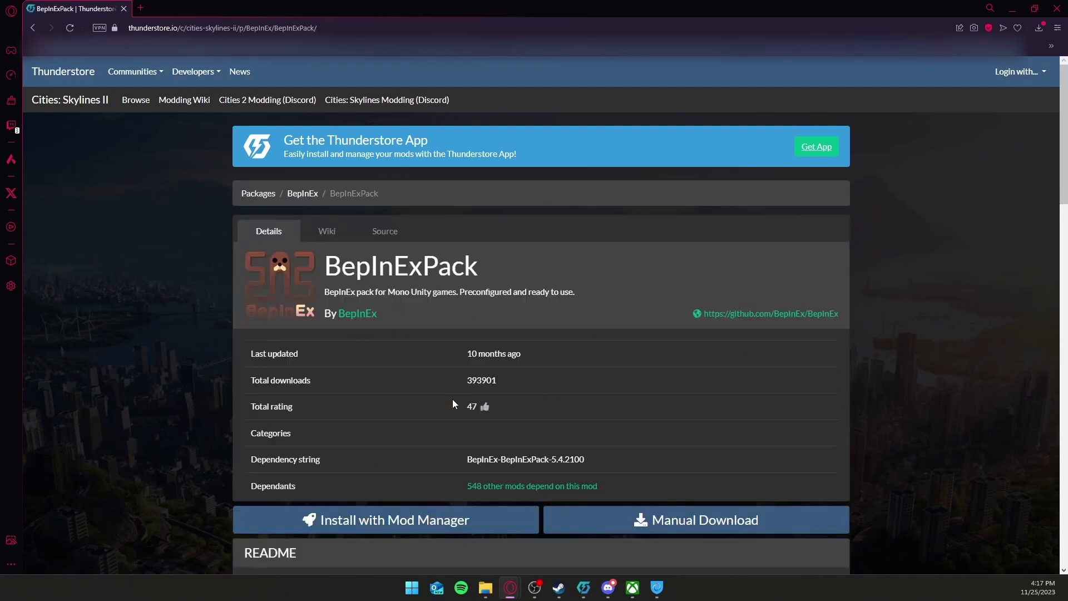
{"action": "scroll", "coordinate": [452, 399], "scroll_direction": "down", "scroll_amount": 1}
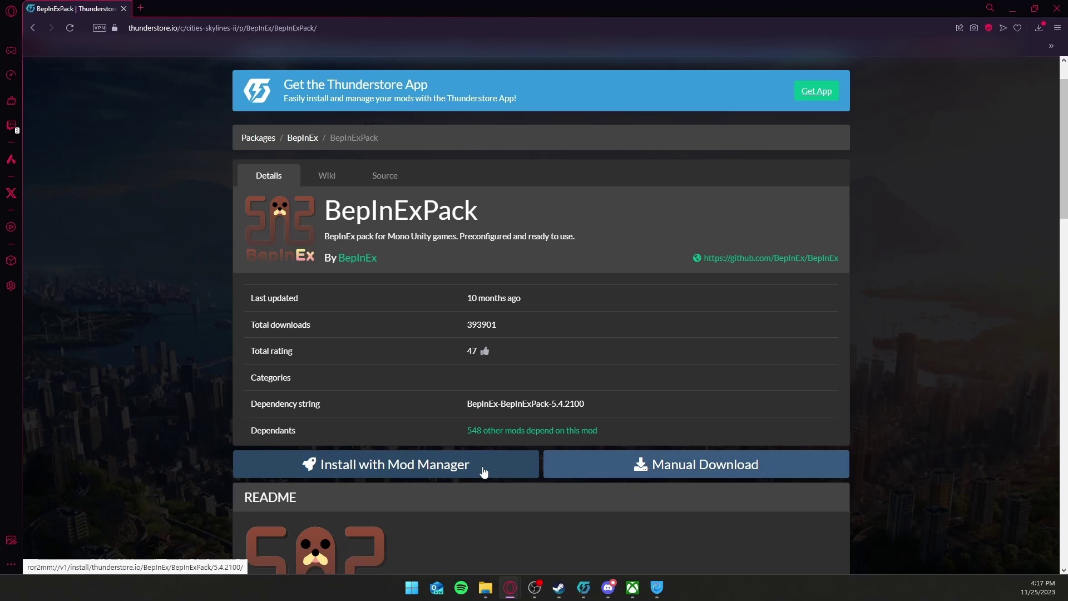
{"action": "left_click", "coordinate": [611, 465]}
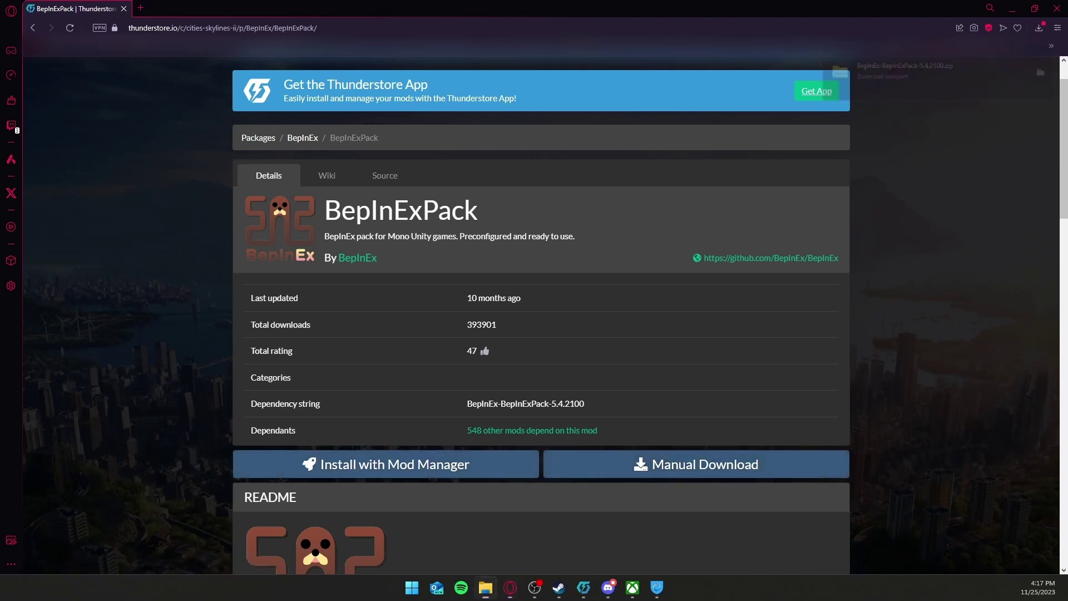
Extract the BepInExPack zip and select doorstop_config, winhttp.dll and BepInEx inside it.
{"action": "key", "text": "alt+Tab"}
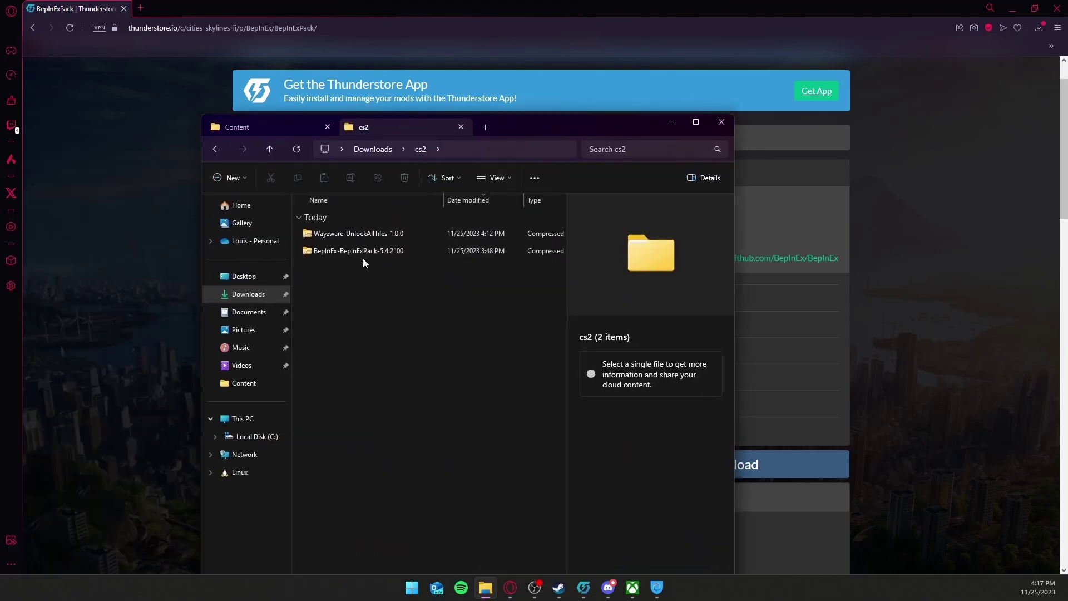
{"action": "right_click", "coordinate": [349, 255]}
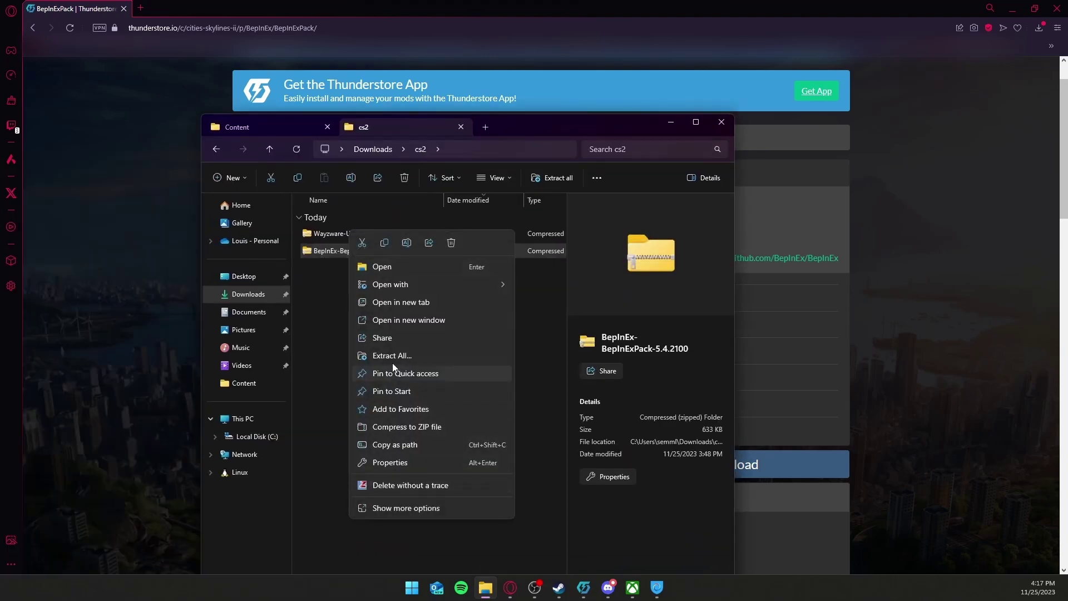
{"action": "left_click", "coordinate": [393, 356]}
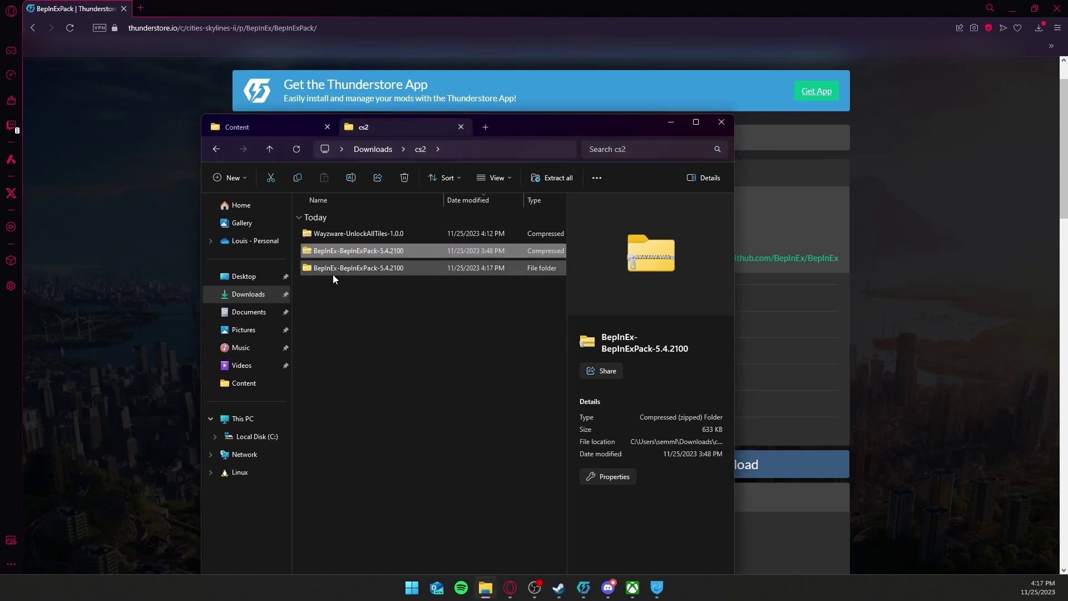
{"action": "double_click", "coordinate": [362, 268]}
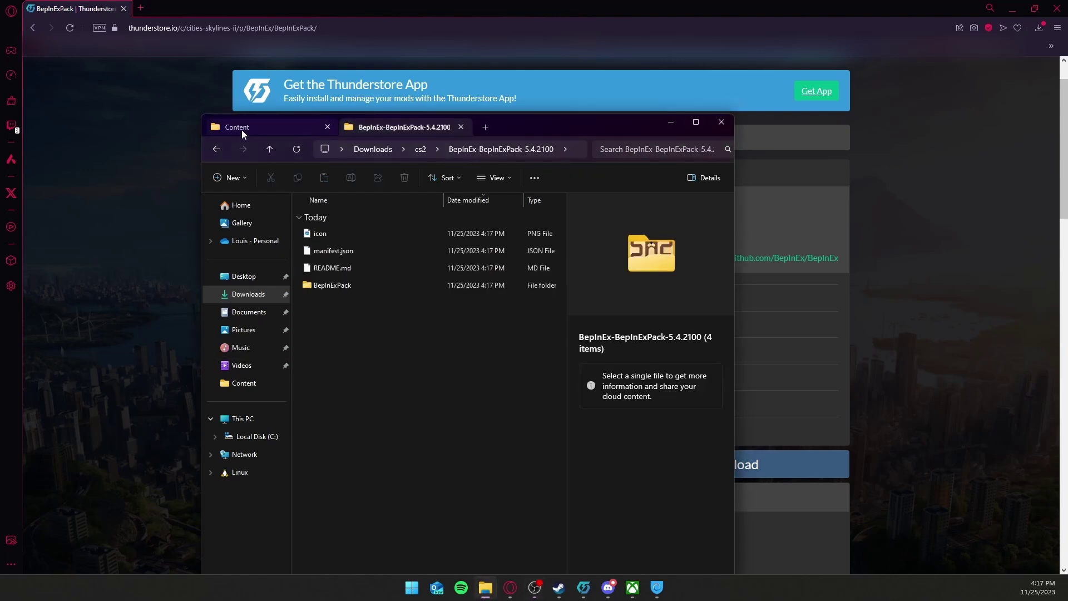
{"action": "double_click", "coordinate": [317, 286]}
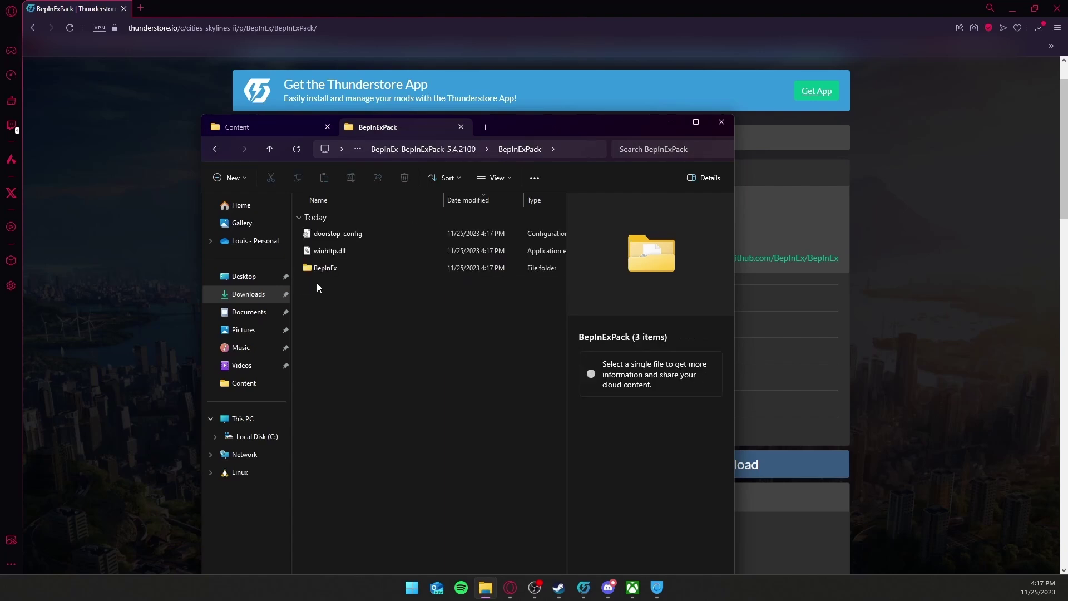
{"action": "left_click_drag", "start_coordinate": [338, 277], "coordinate": [338, 223]}
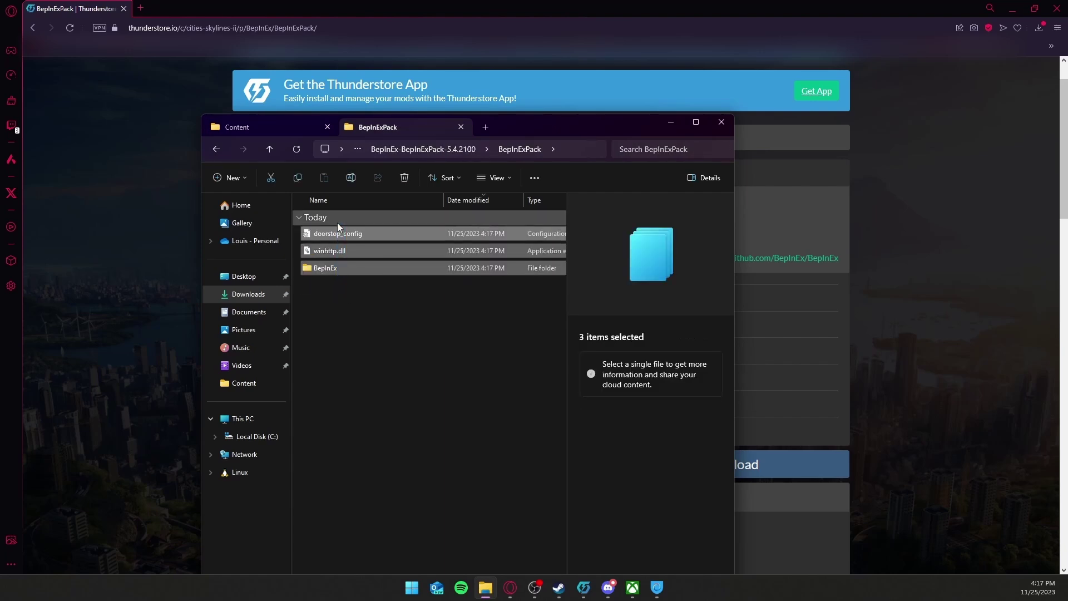
Close the Content tab and browse to C:\XboxGames in a new tab.
{"action": "middle_click", "coordinate": [281, 131]}
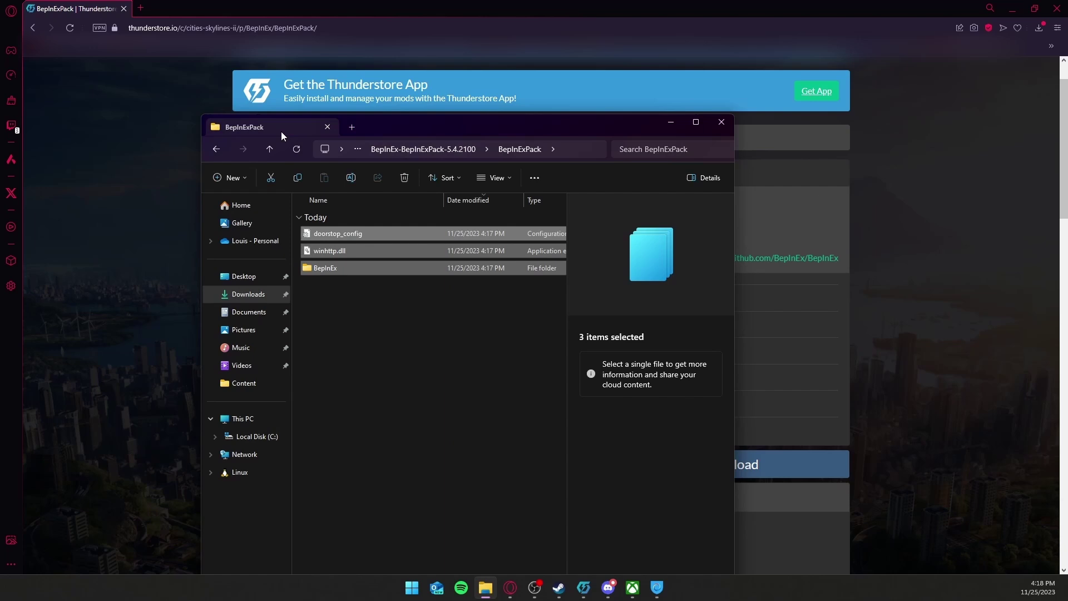
{"action": "left_click", "coordinate": [351, 127]}
{"action": "left_click", "coordinate": [272, 417]}
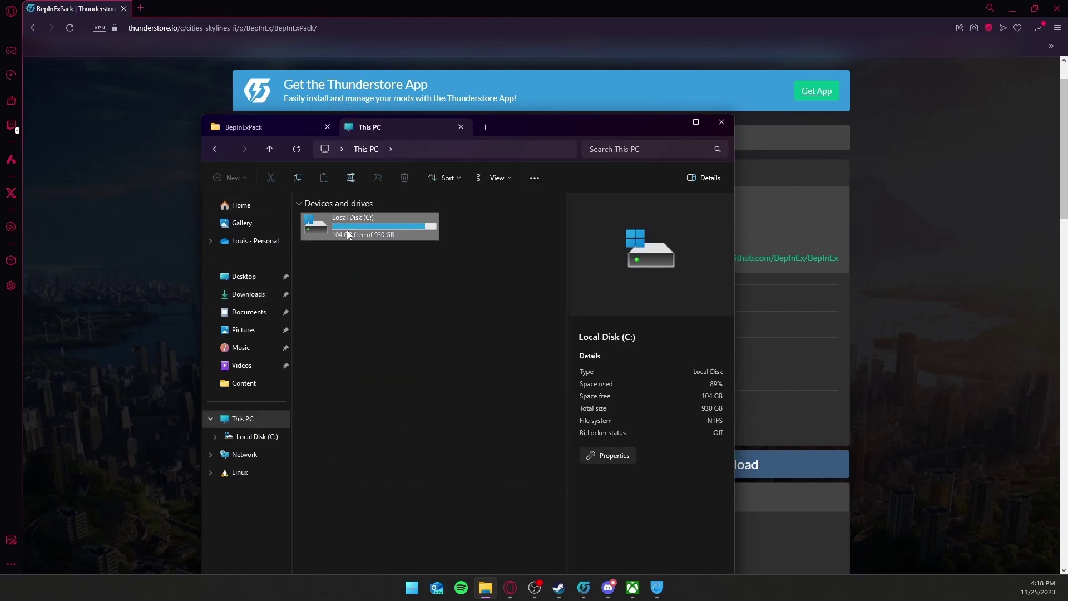
{"action": "double_click", "coordinate": [348, 237]}
{"action": "left_click", "coordinate": [325, 442]}
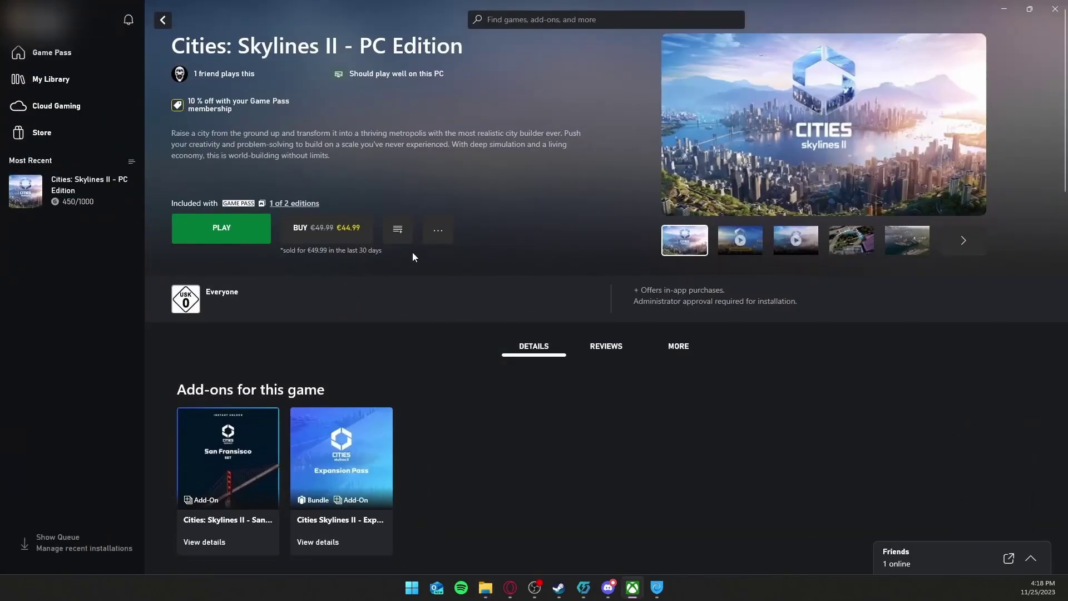
Browse to the game's C:\XboxGames install folder from the Xbox app's Manage > Files settings.
{"action": "left_click", "coordinate": [439, 232]}
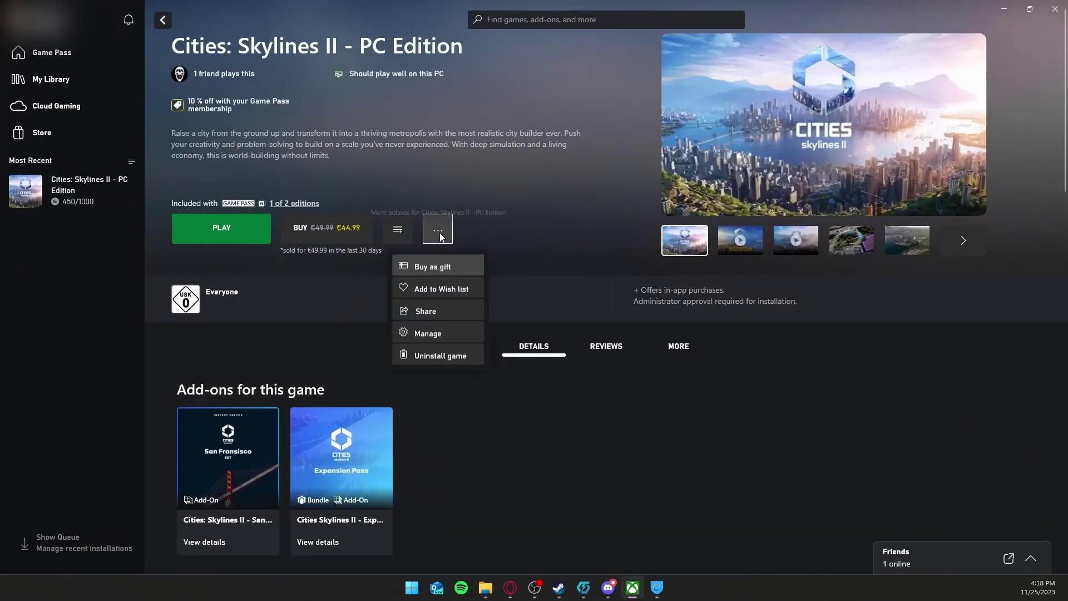
{"action": "left_click", "coordinate": [436, 332]}
{"action": "left_click", "coordinate": [570, 173]}
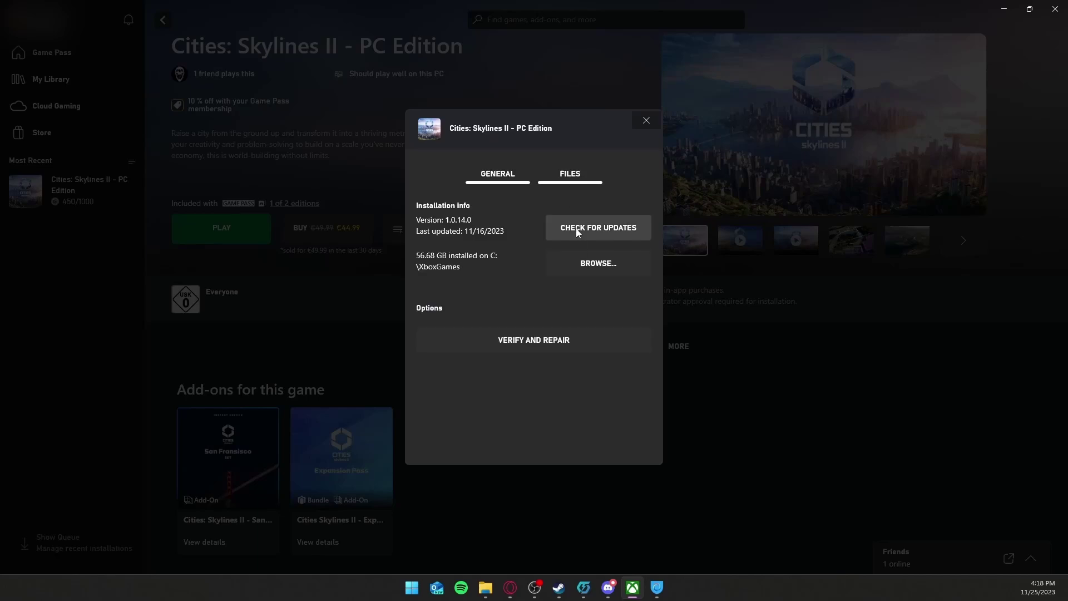
{"action": "left_click", "coordinate": [586, 260]}
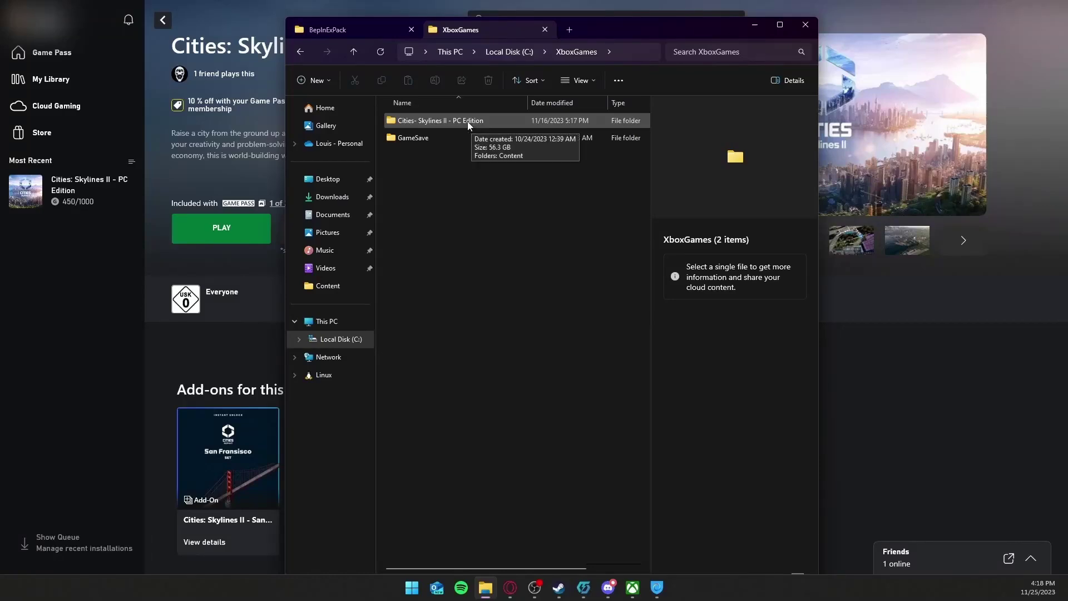
Move BepInEx, doorstop_config and winhttp.dll into Cities- Skylines II - PC Edition\Content, replacing duplicates.
{"action": "double_click", "coordinate": [467, 120]}
{"action": "double_click", "coordinate": [467, 121]}
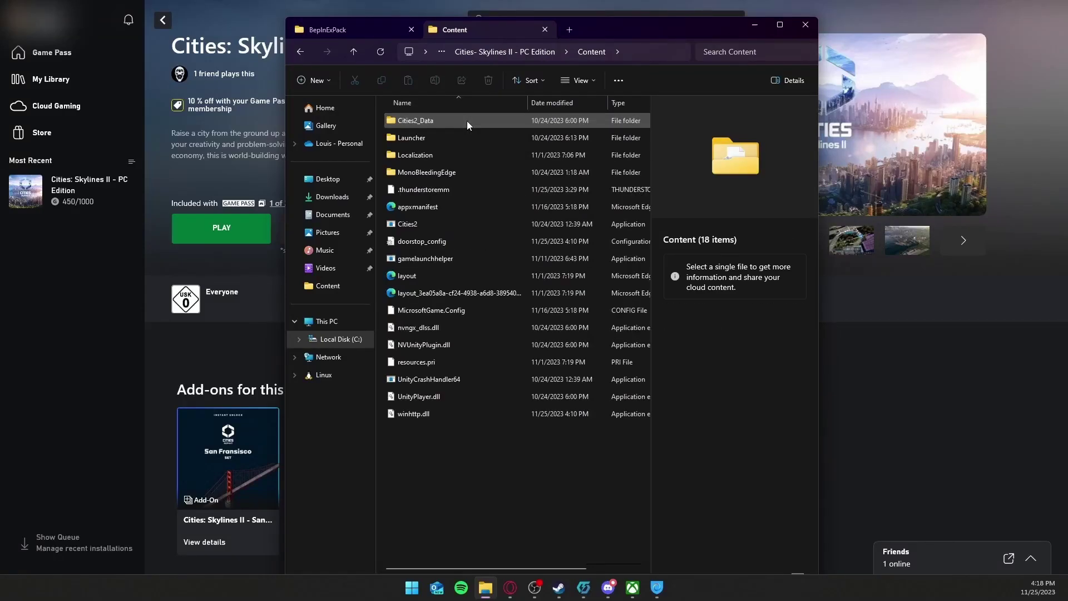
{"action": "left_click", "coordinate": [338, 38]}
{"action": "left_click", "coordinate": [400, 170]}
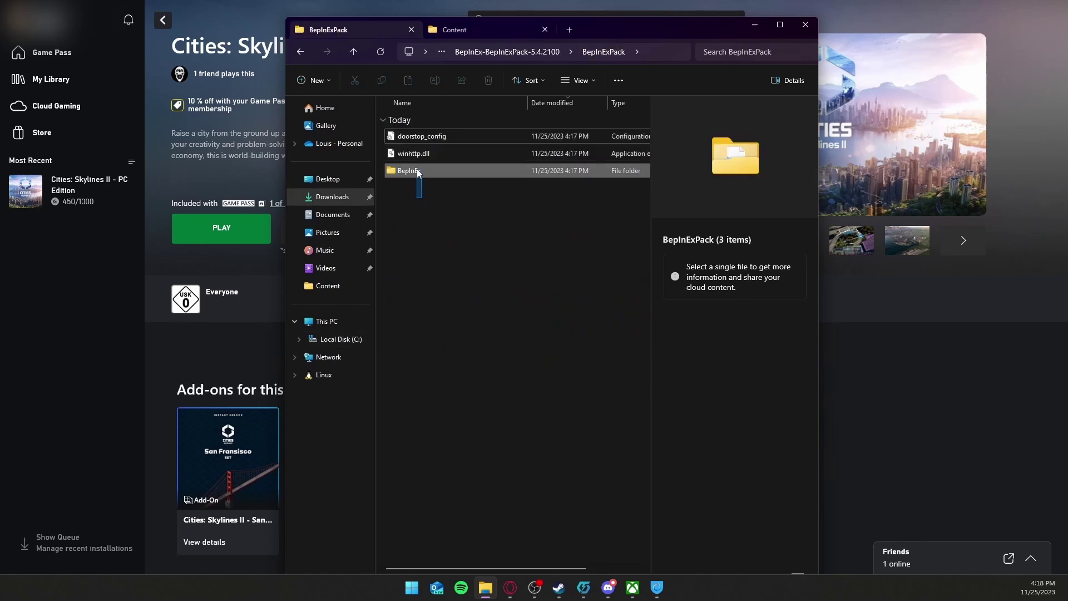
{"action": "left_click", "coordinate": [413, 136], "text": "shift"}
{"action": "left_click", "coordinate": [425, 185]}
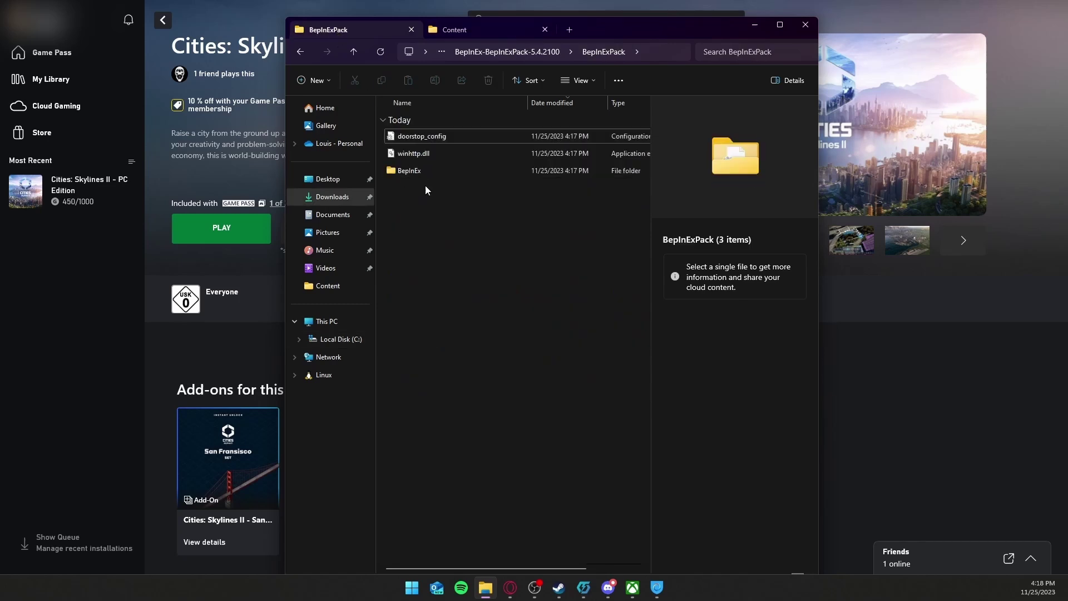
{"action": "mouse_move", "coordinate": [424, 185]}
{"action": "left_mouse_down"}
{"action": "mouse_move", "coordinate": [413, 132]}
{"action": "mouse_move", "coordinate": [474, 303]}
{"action": "mouse_move", "coordinate": [490, 443]}
{"action": "left_mouse_up"}
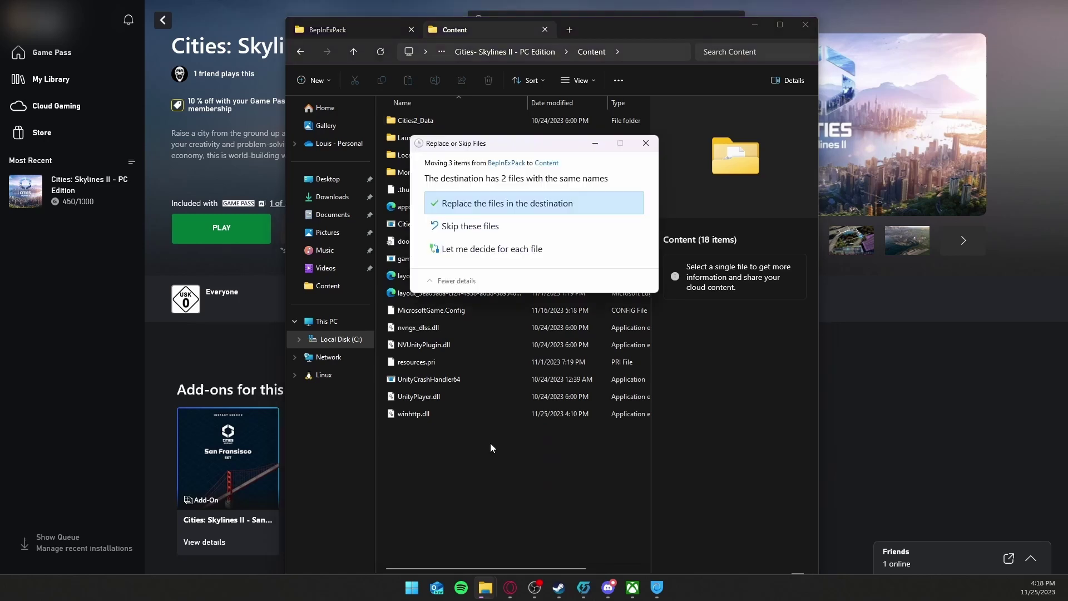
{"action": "left_click", "coordinate": [480, 210]}
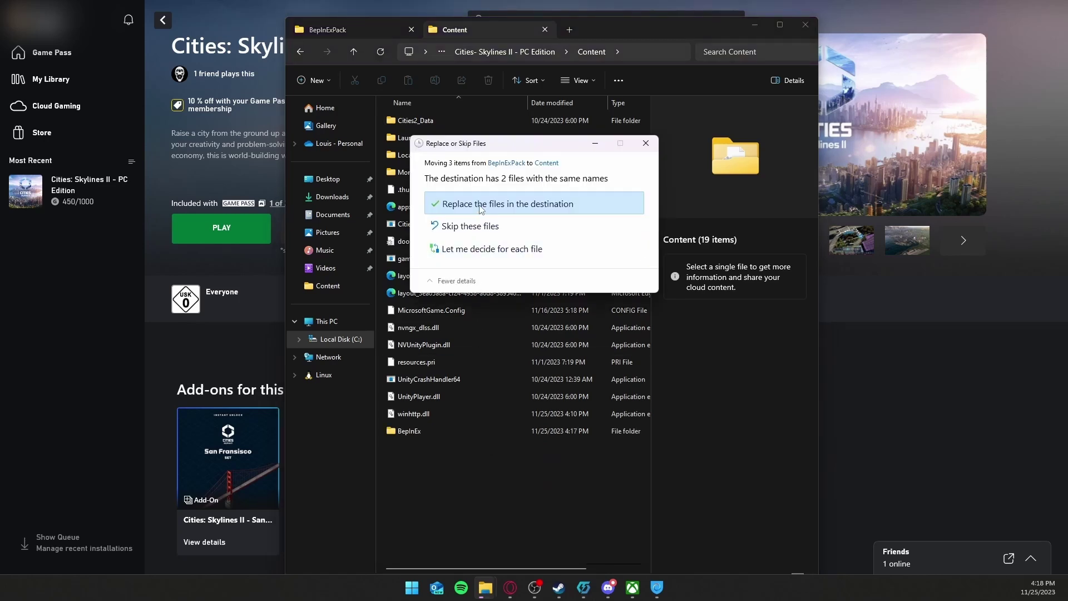
{"action": "left_click", "coordinate": [480, 209]}
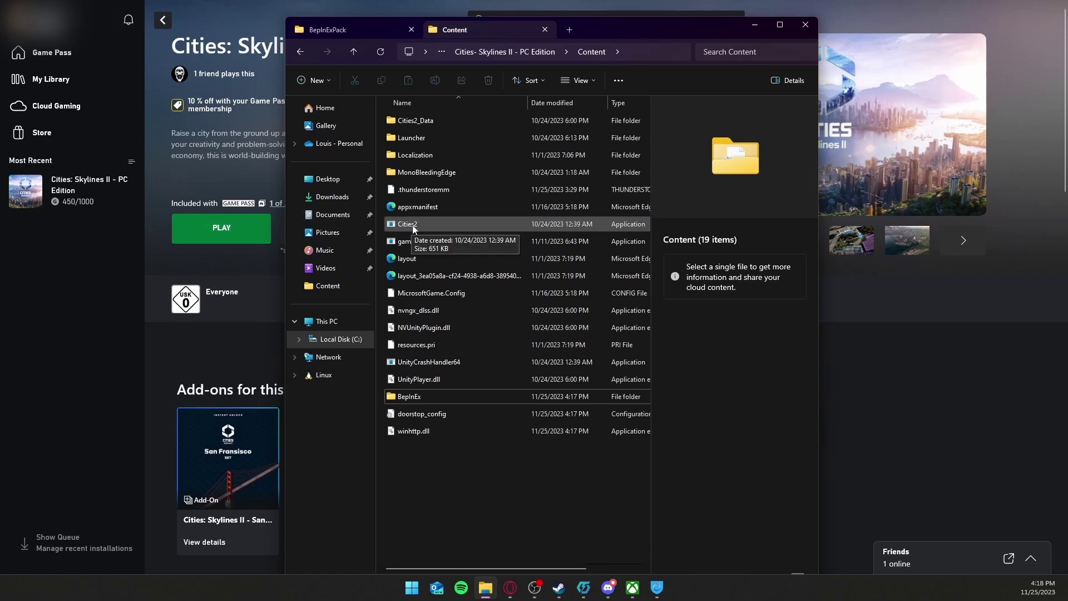
Launch Cities: Skylines II from the Xbox app so BepInEx 5.4.21 loads.
{"action": "left_click", "coordinate": [208, 226]}
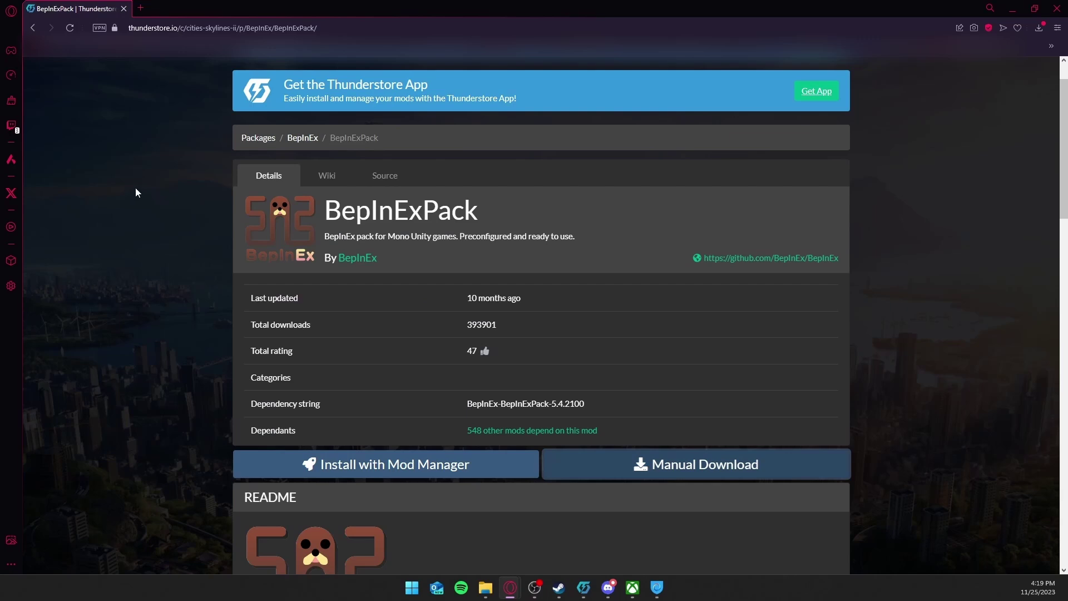
Manually download the FirstPersonCamera zip and show it in the cs2 downloads folder.
{"action": "key", "text": "alt+Left"}
{"action": "scroll", "coordinate": [136, 187], "scroll_direction": "down", "scroll_amount": 3}
{"action": "scroll", "coordinate": [367, 247], "scroll_direction": "down", "scroll_amount": 2}
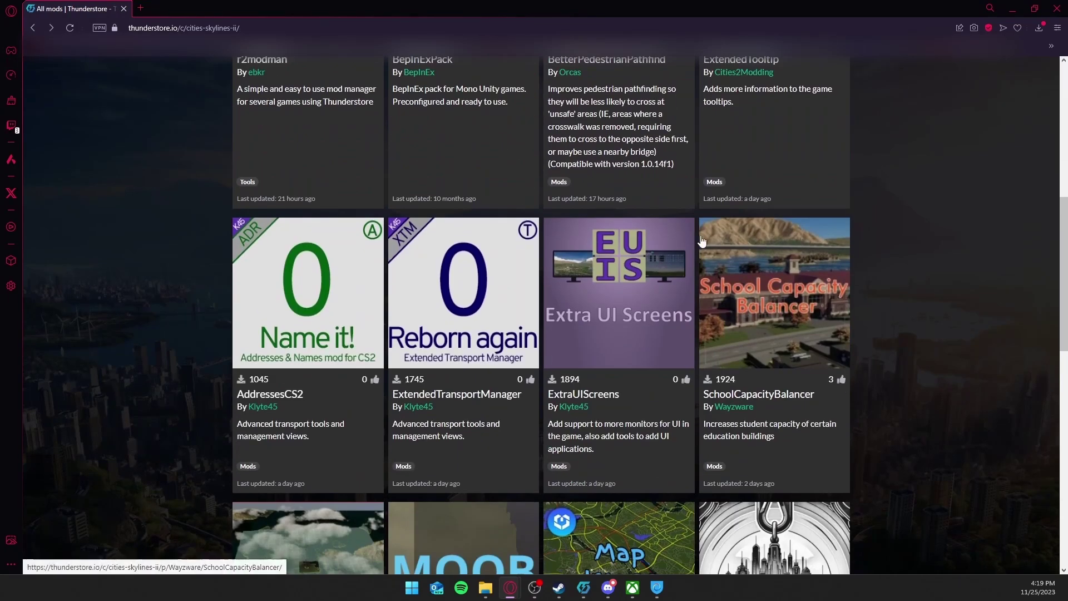
{"action": "scroll", "coordinate": [535, 259], "scroll_direction": "down", "scroll_amount": 1}
{"action": "scroll", "coordinate": [762, 281], "scroll_direction": "down", "scroll_amount": 7}
{"action": "left_click", "coordinate": [762, 281]}
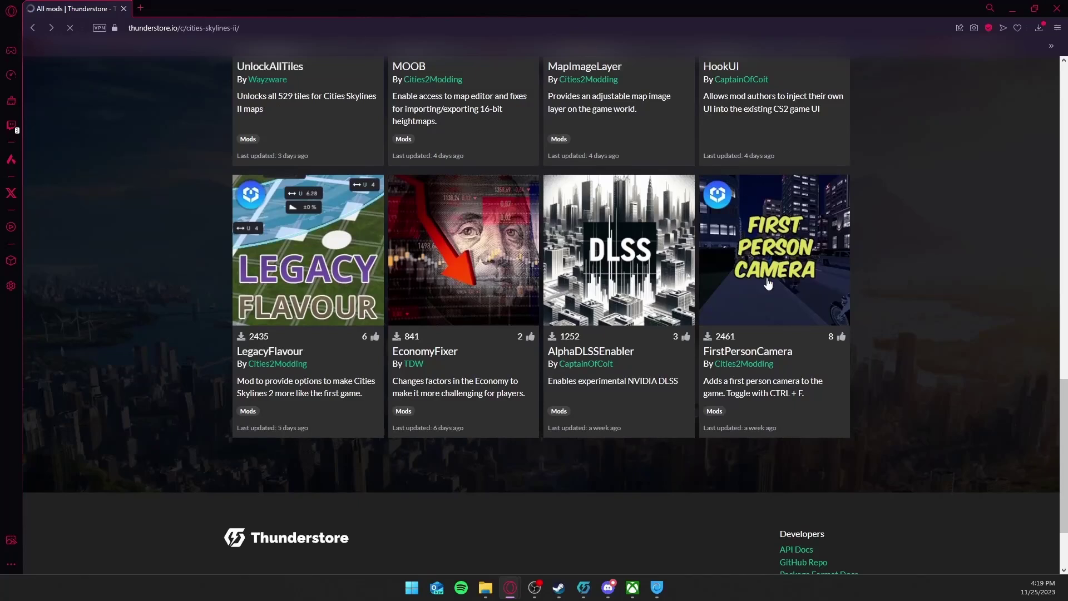
{"action": "scroll", "coordinate": [763, 274], "scroll_direction": "down", "scroll_amount": 1}
{"action": "scroll", "coordinate": [673, 231], "scroll_direction": "down", "scroll_amount": 2}
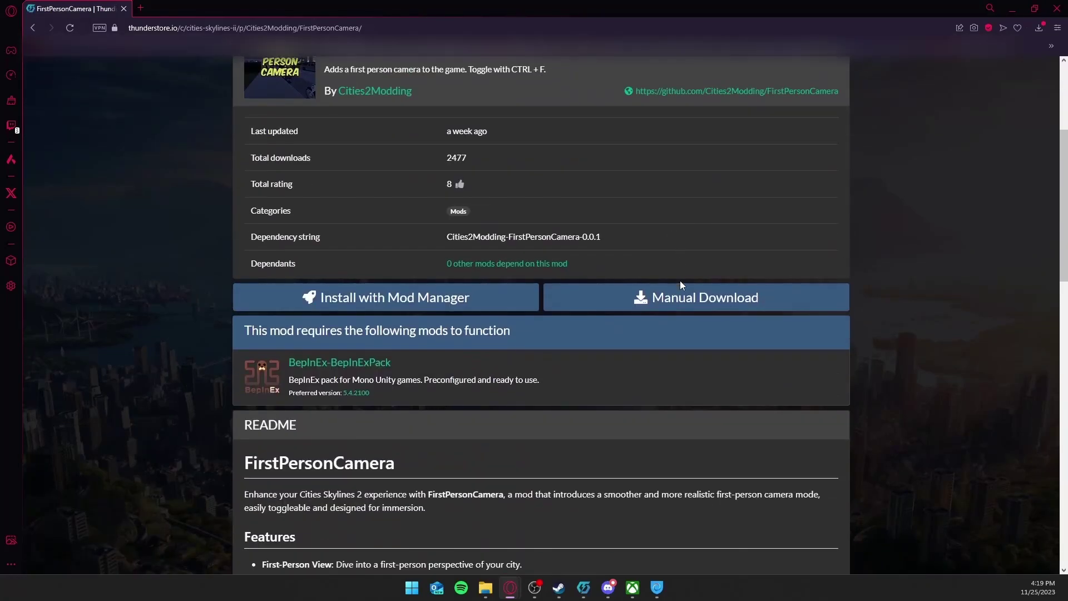
{"action": "left_click", "coordinate": [679, 303]}
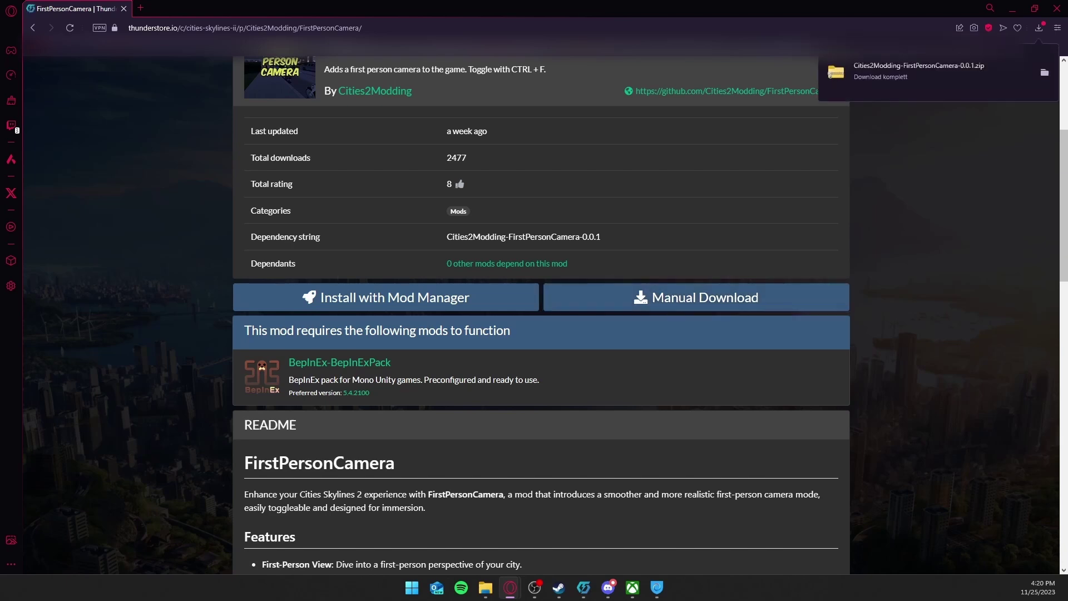
{"action": "left_click", "coordinate": [485, 588]}
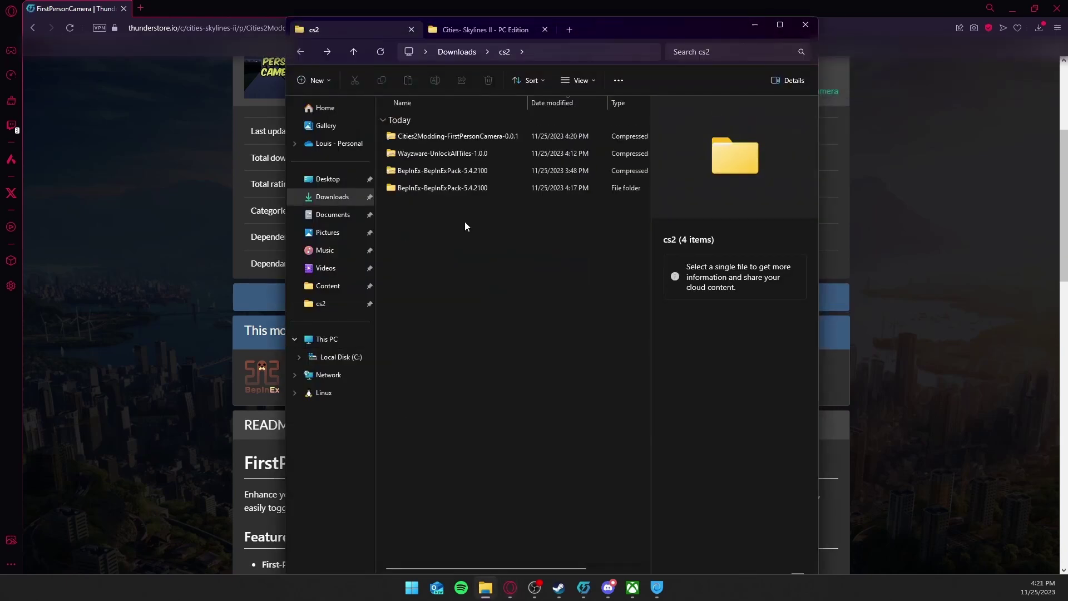
Extract the FirstPersonCamera zip and open the extracted folder.
{"action": "left_click", "coordinate": [446, 136]}
{"action": "right_click", "coordinate": [444, 136]}
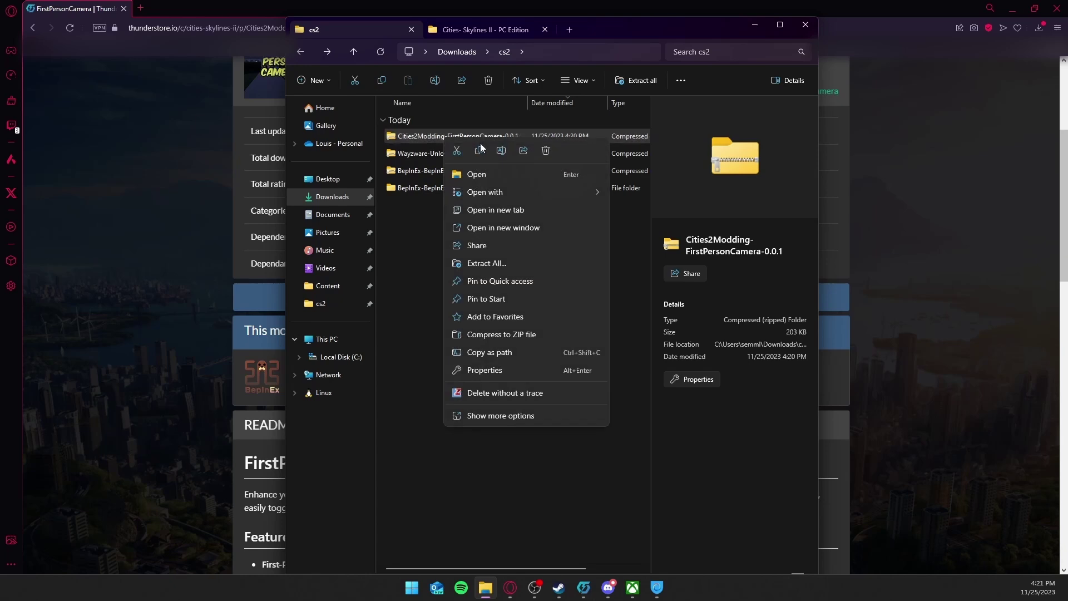
{"action": "left_click", "coordinate": [497, 264]}
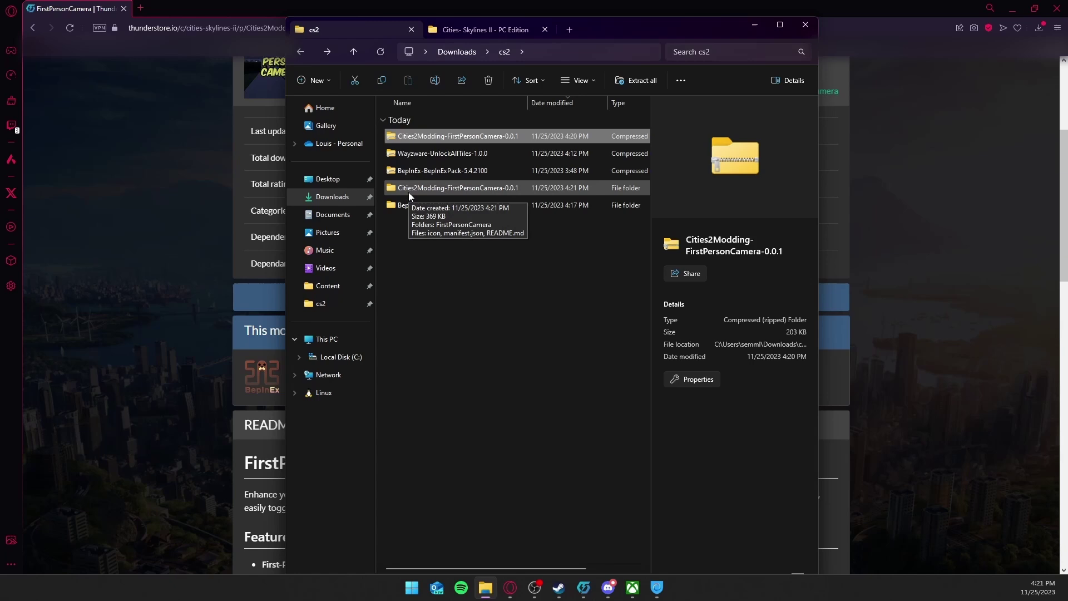
{"action": "double_click", "coordinate": [408, 193]}
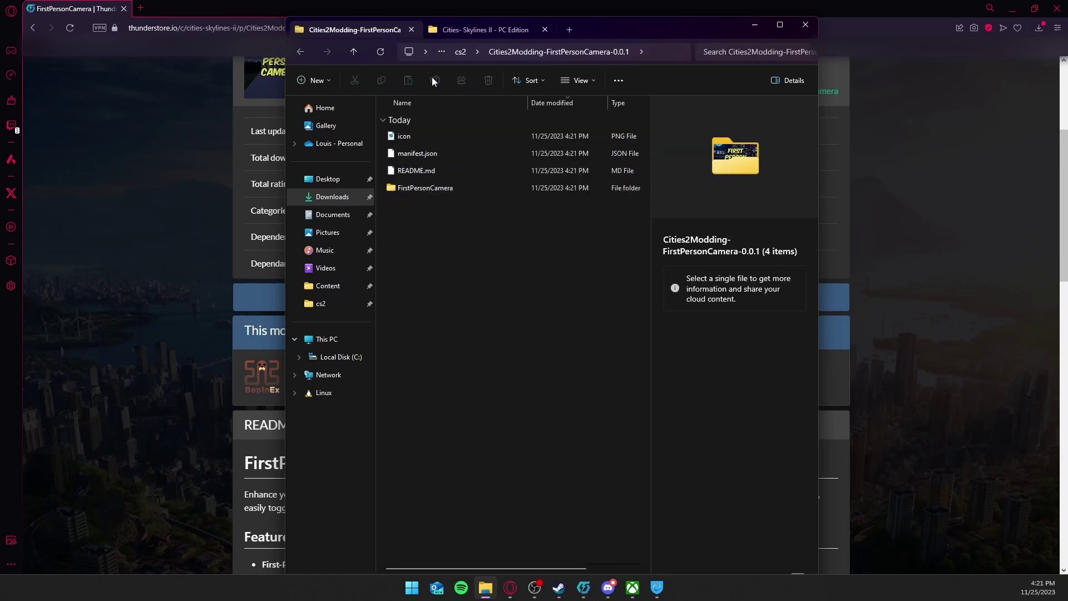
Move the FirstPersonCamera folder into the game's Content\BepInEx\plugins folder.
{"action": "left_click", "coordinate": [448, 34]}
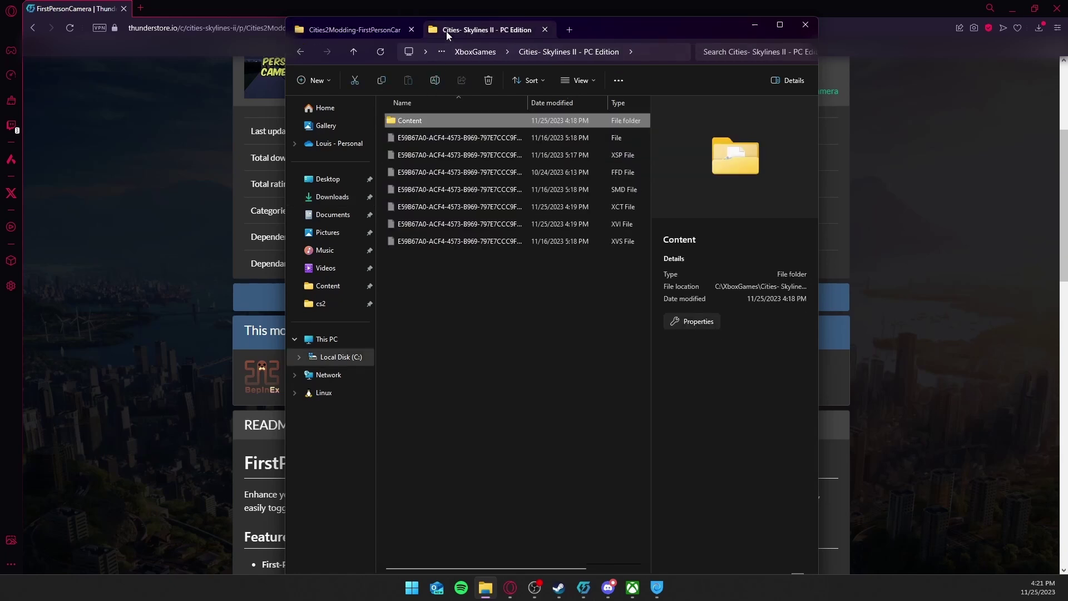
{"action": "double_click", "coordinate": [425, 118]}
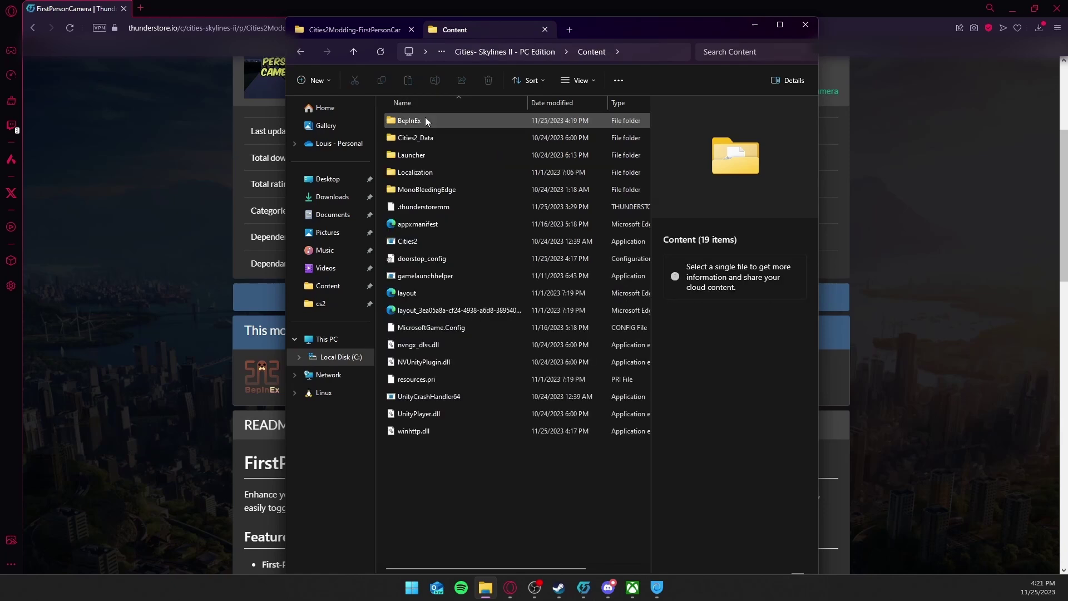
{"action": "double_click", "coordinate": [418, 123]}
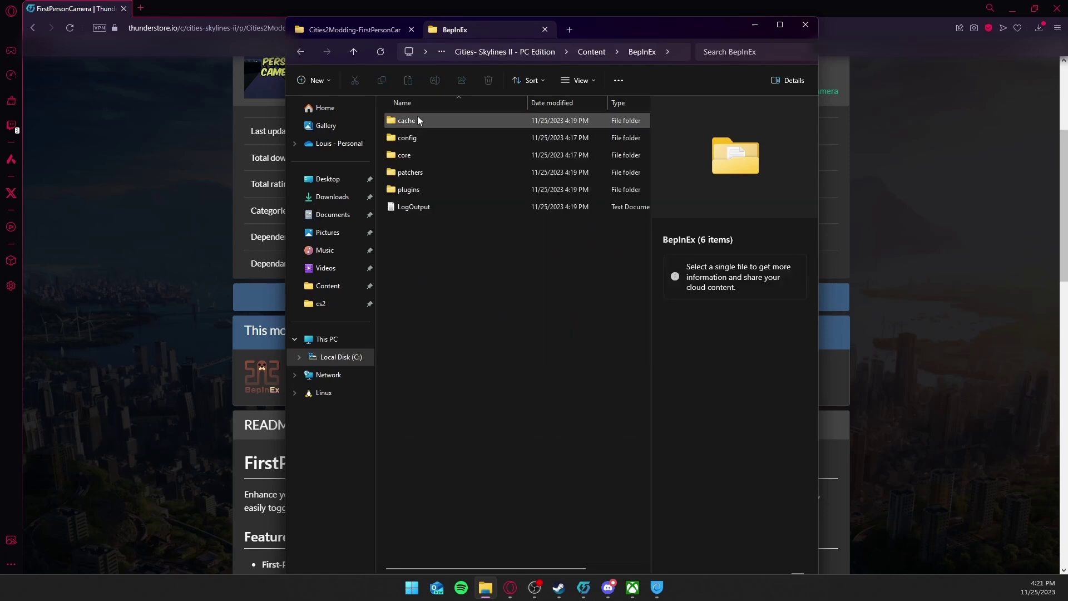
{"action": "left_click", "coordinate": [409, 192]}
{"action": "double_click", "coordinate": [409, 192]}
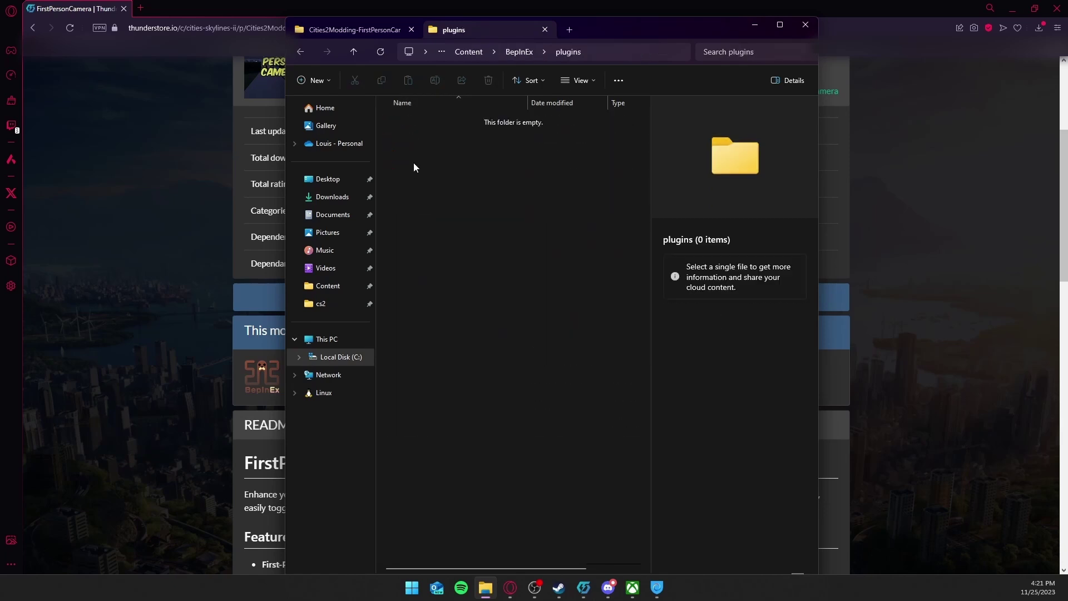
{"action": "left_click", "coordinate": [366, 36]}
{"action": "left_click_drag", "start_coordinate": [411, 190], "coordinate": [467, 160]}
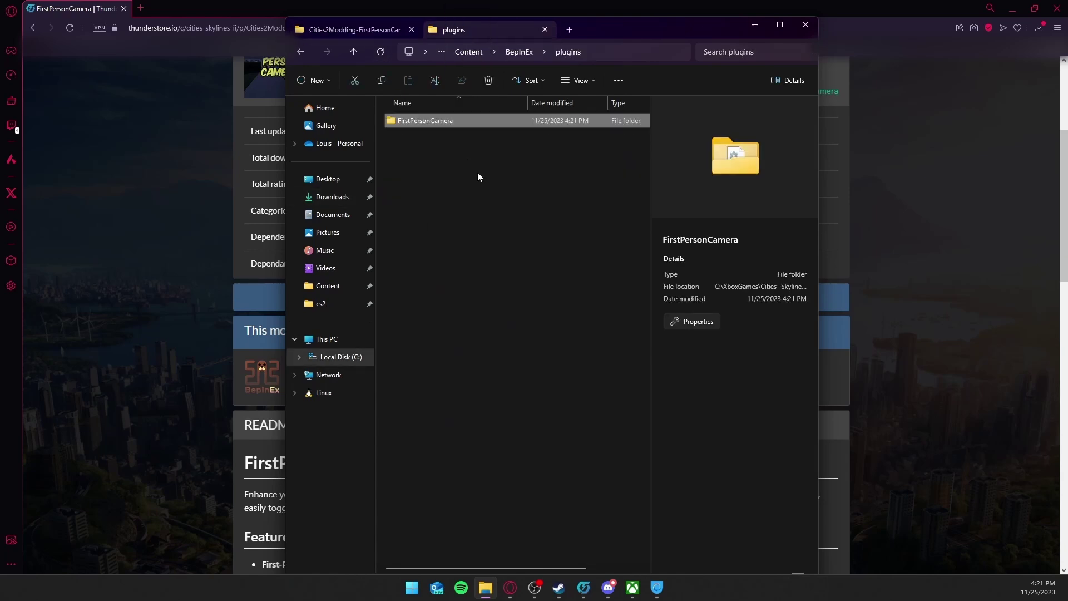
{"action": "left_click", "coordinate": [632, 587]}
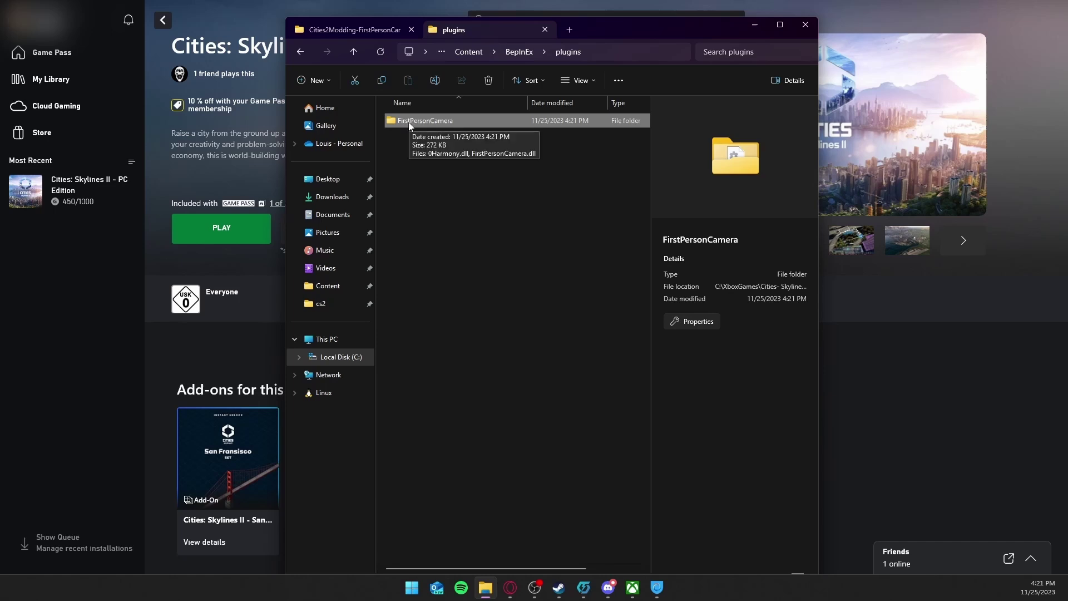
Relaunch the game and confirm the console shows 'Loading [FirstPersonCamera 1.0.0]'.
{"action": "left_click", "coordinate": [204, 233]}
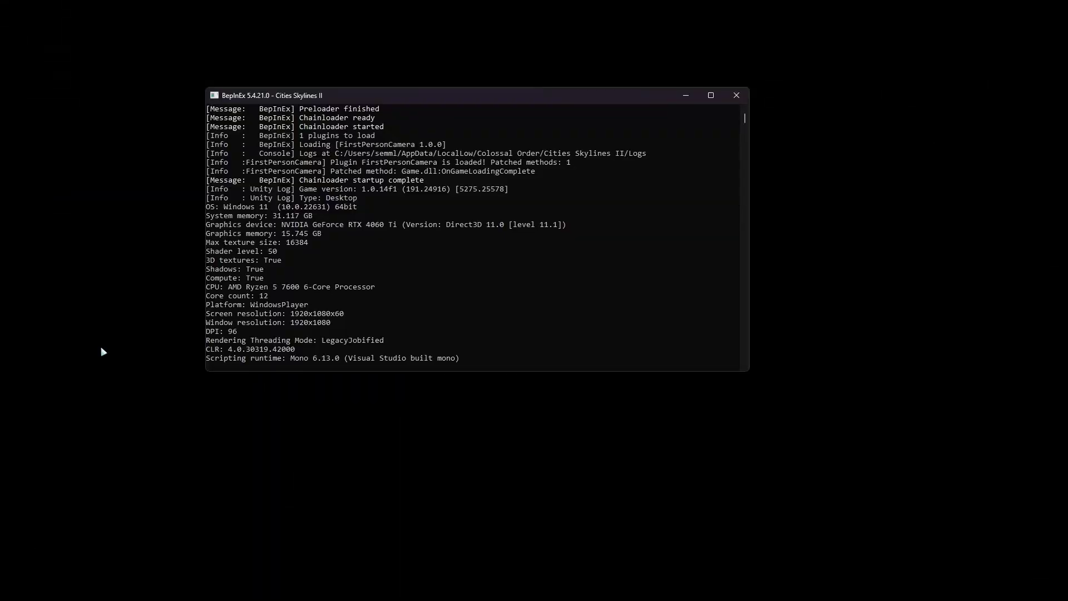
{"action": "scroll", "coordinate": [275, 239], "scroll_direction": "up", "scroll_amount": 1}
{"action": "scroll", "coordinate": [320, 219], "scroll_direction": "up", "scroll_amount": 1}
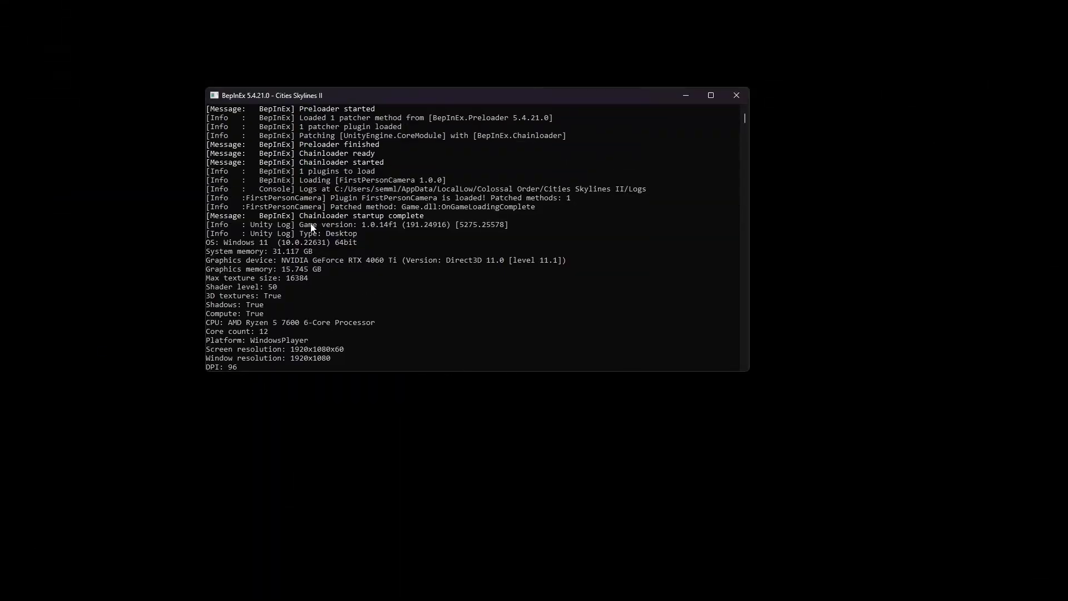
{"action": "left_click_drag", "start_coordinate": [343, 181], "coordinate": [445, 181]}
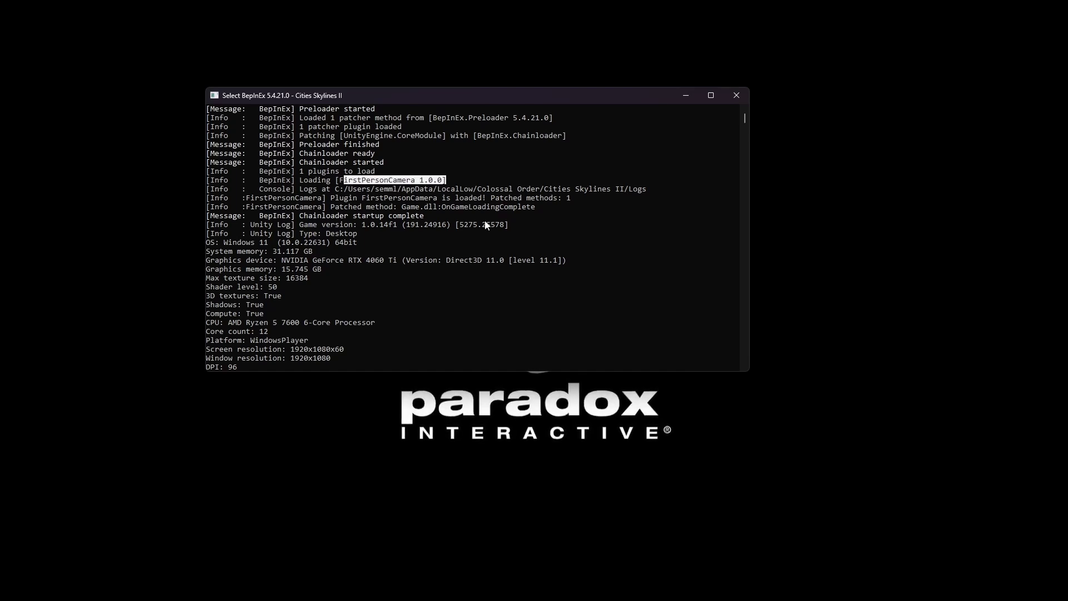
{"action": "key", "text": "ctrl+c"}
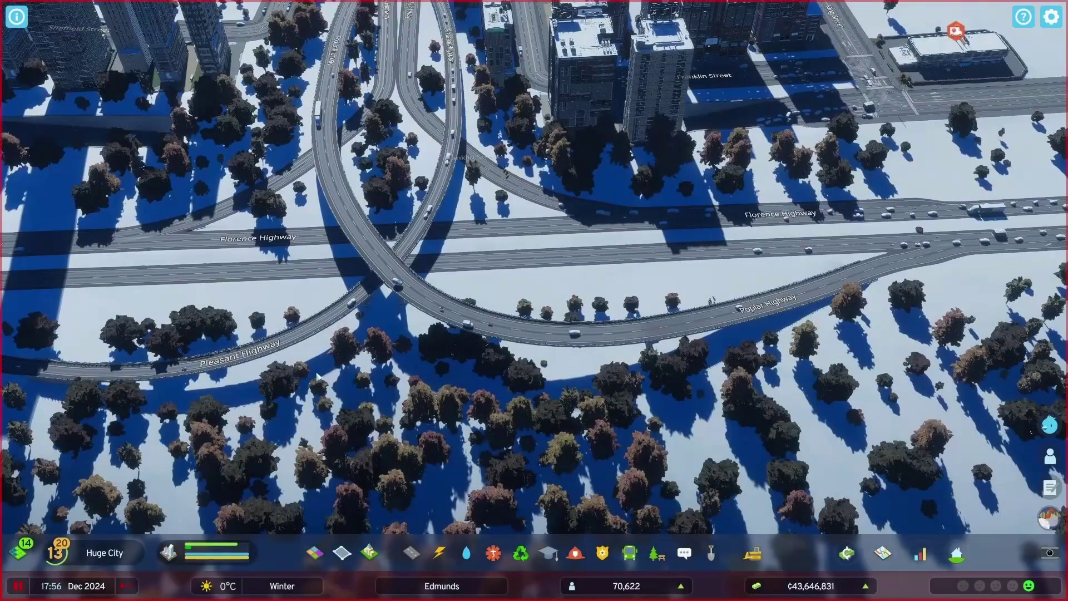
{"action": "scroll", "coordinate": [534, 301], "scroll_direction": "down", "scroll_amount": 3}
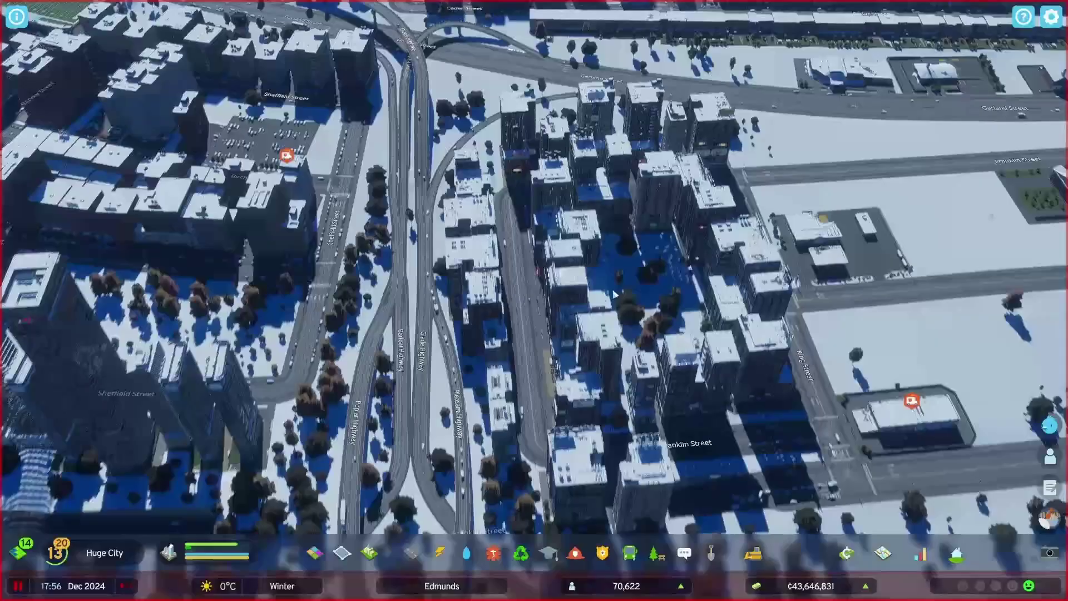
{"action": "scroll", "coordinate": [614, 295], "scroll_direction": "up", "scroll_amount": 5}
Pause the city simulation while touring the city with the mod running.
{"action": "key", "text": "space"}
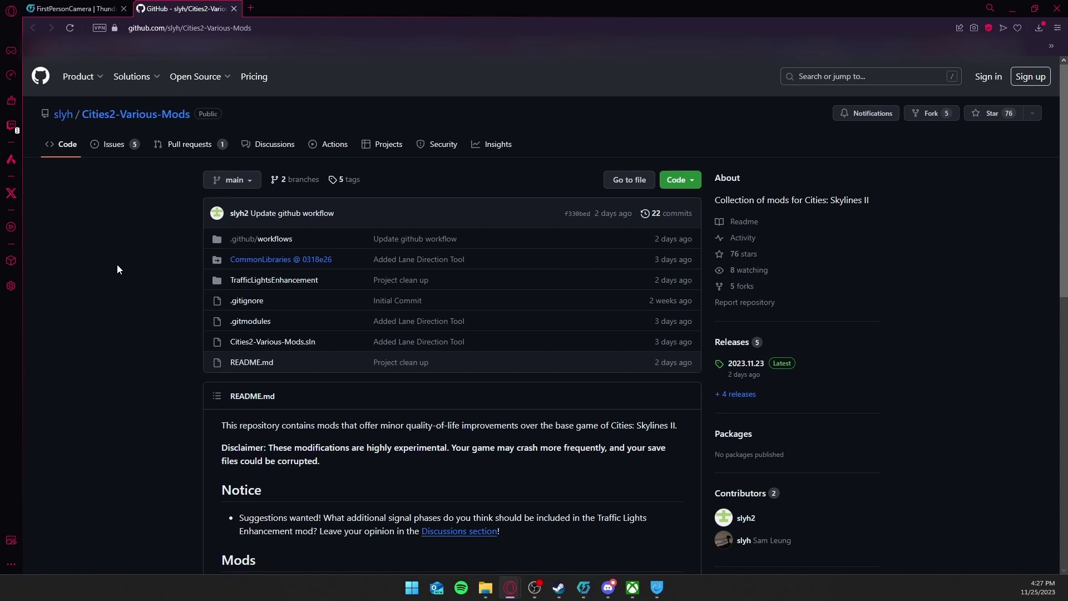
{"action": "scroll", "coordinate": [117, 269], "scroll_direction": "down", "scroll_amount": 1}
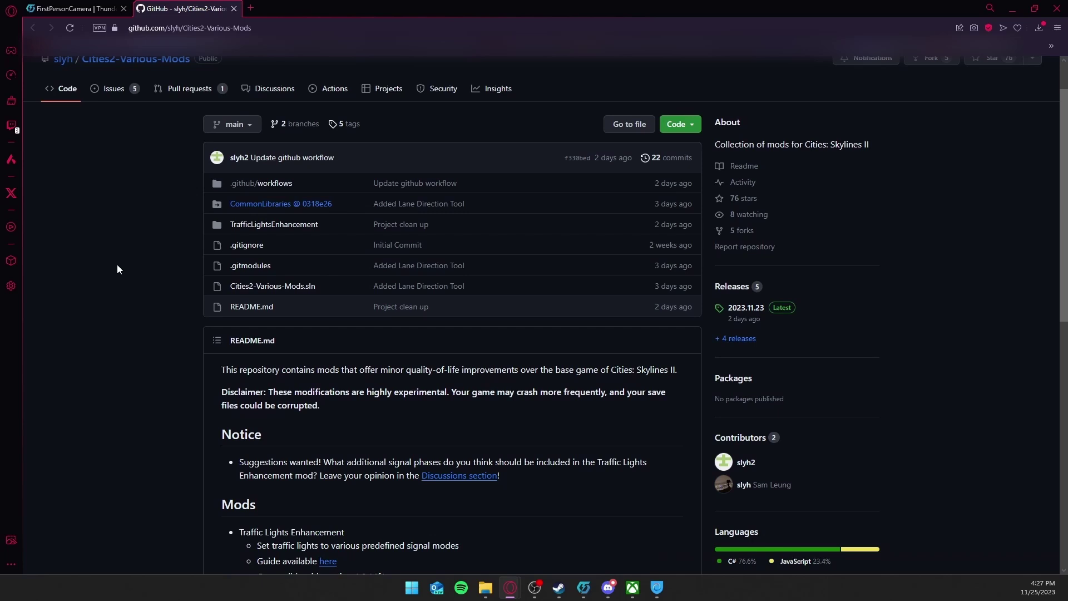
{"action": "scroll", "coordinate": [117, 269], "scroll_direction": "down", "scroll_amount": 1}
{"action": "scroll", "coordinate": [117, 269], "scroll_direction": "down", "scroll_amount": 1}
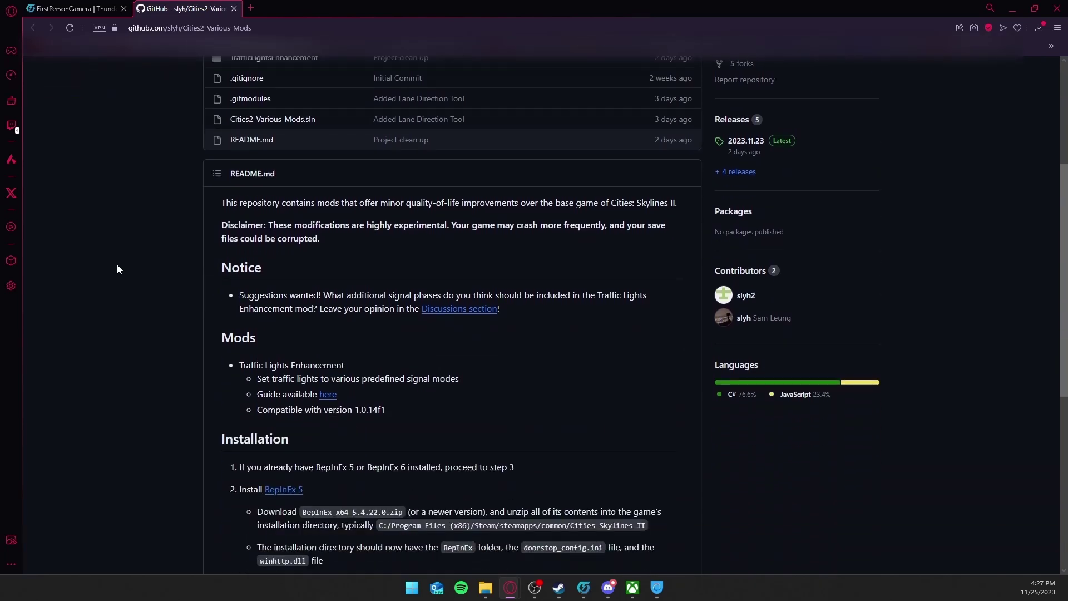
{"action": "scroll", "coordinate": [117, 269], "scroll_direction": "down", "scroll_amount": 2}
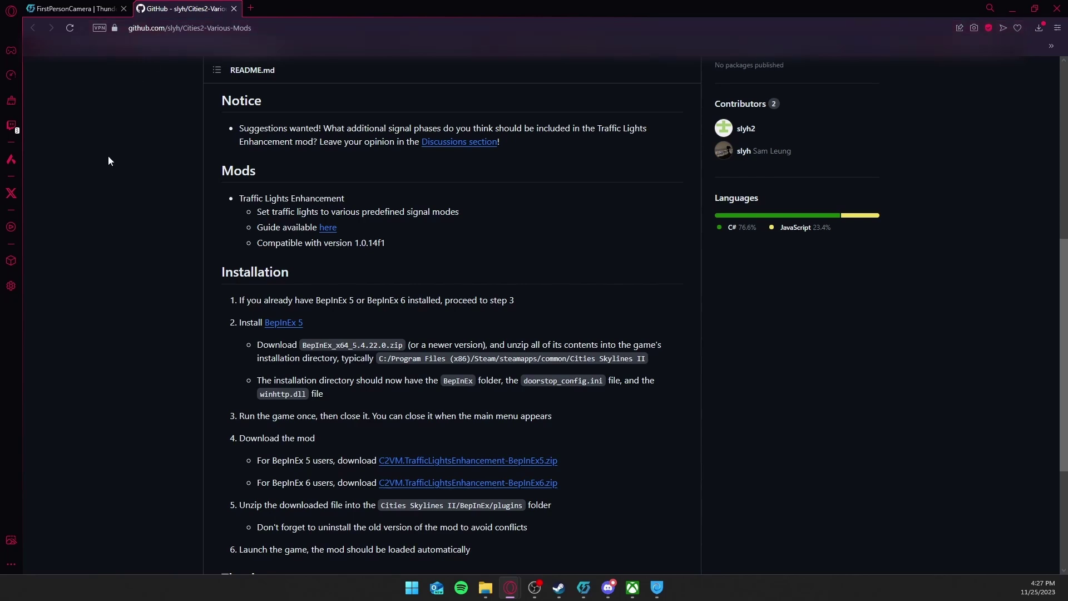
{"action": "scroll", "coordinate": [103, 214], "scroll_direction": "down", "scroll_amount": 1}
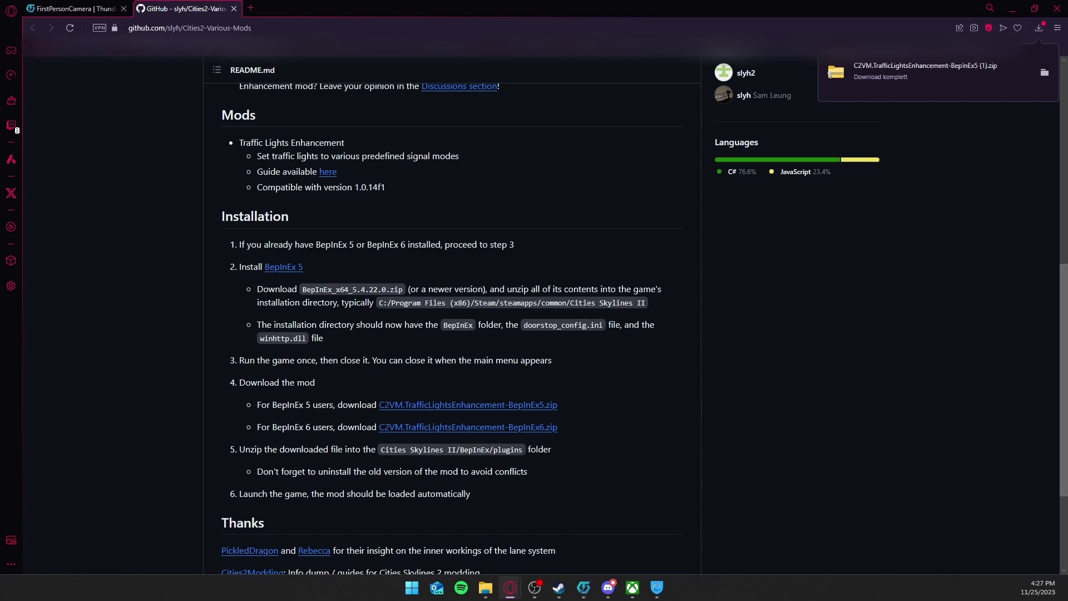
Return to the File Explorer window showing the game's plugins folder.
{"action": "key", "text": "alt+Tab"}
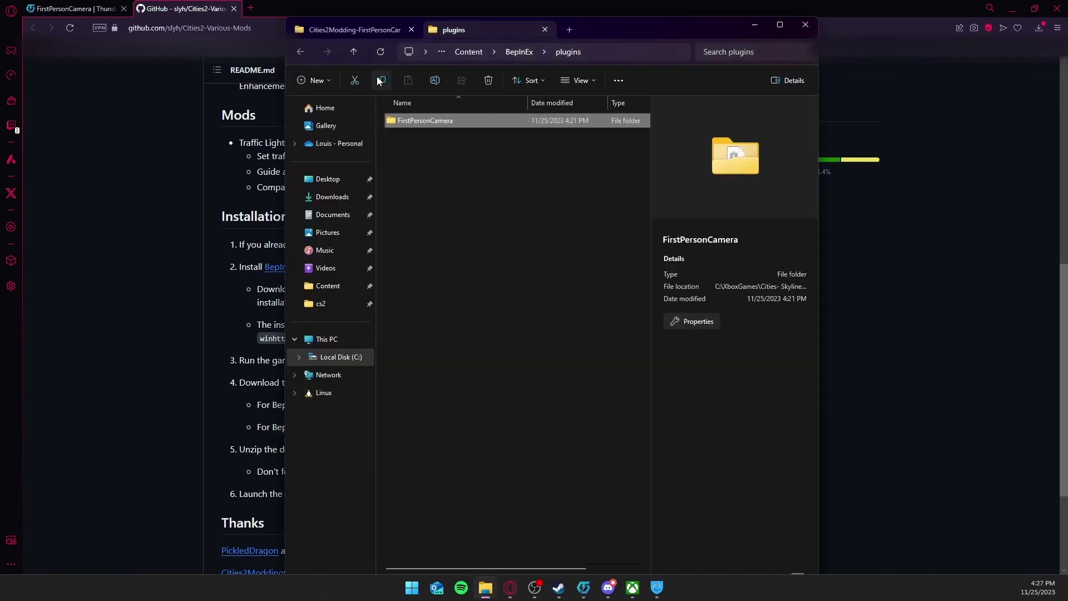
Move the Traffic Lights Enhancement zip from Downloads into cs2 and extract it.
{"action": "left_click", "coordinate": [355, 30]}
{"action": "left_click", "coordinate": [322, 199]}
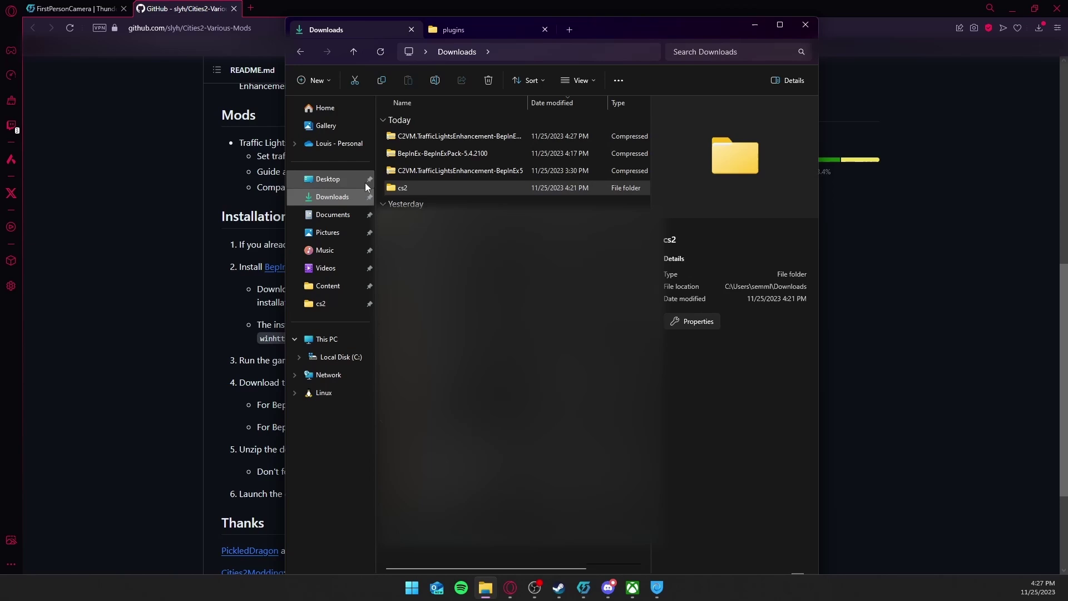
{"action": "left_click", "coordinate": [402, 172]}
{"action": "right_click", "coordinate": [402, 172]}
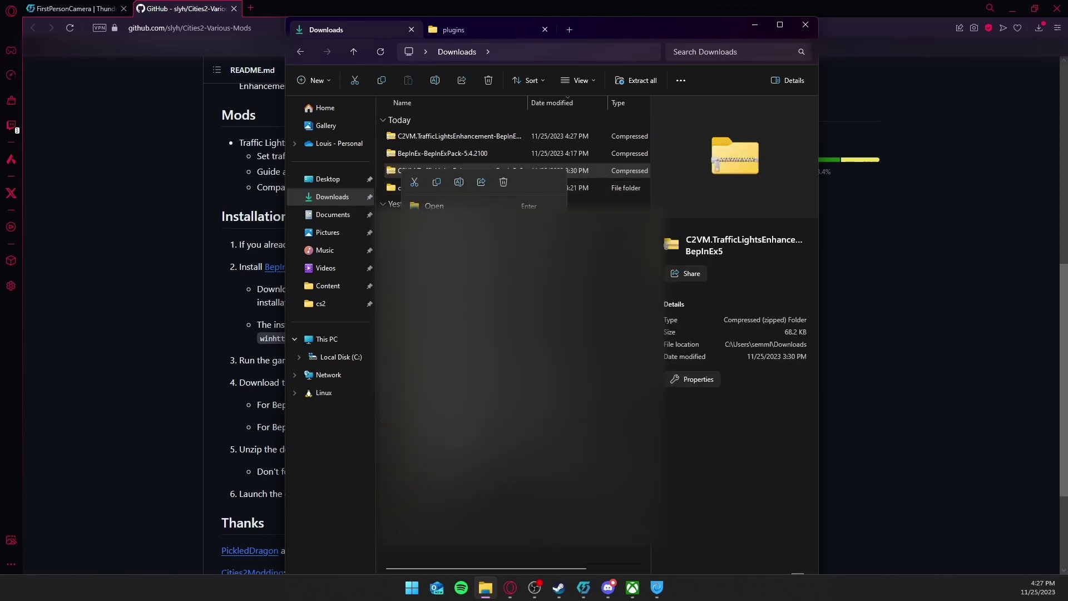
{"action": "key", "text": "Escape"}
{"action": "left_click_drag", "start_coordinate": [402, 172], "coordinate": [402, 189]}
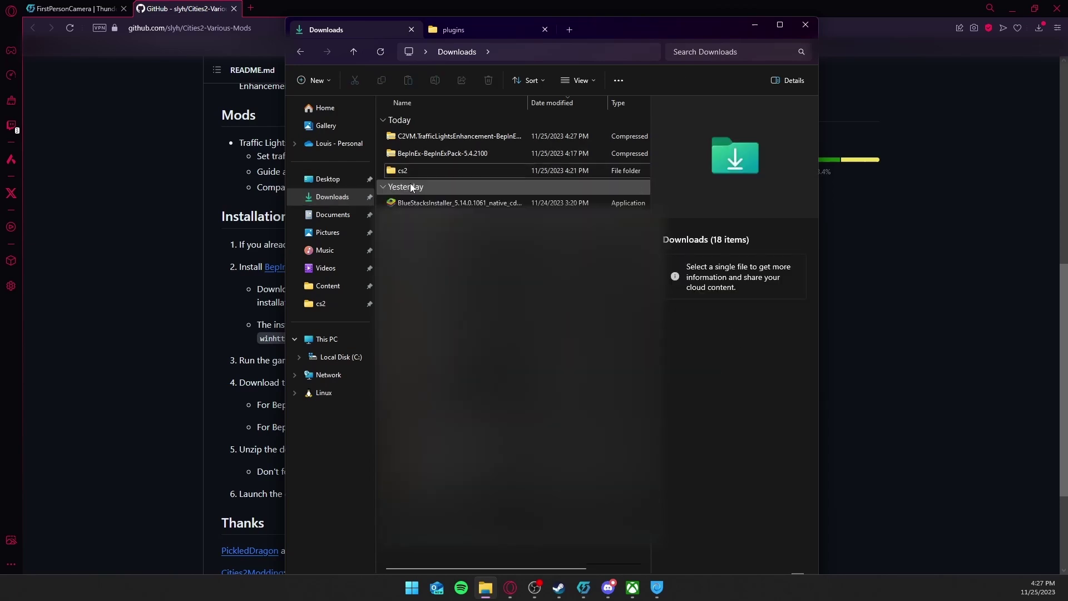
{"action": "double_click", "coordinate": [410, 174]}
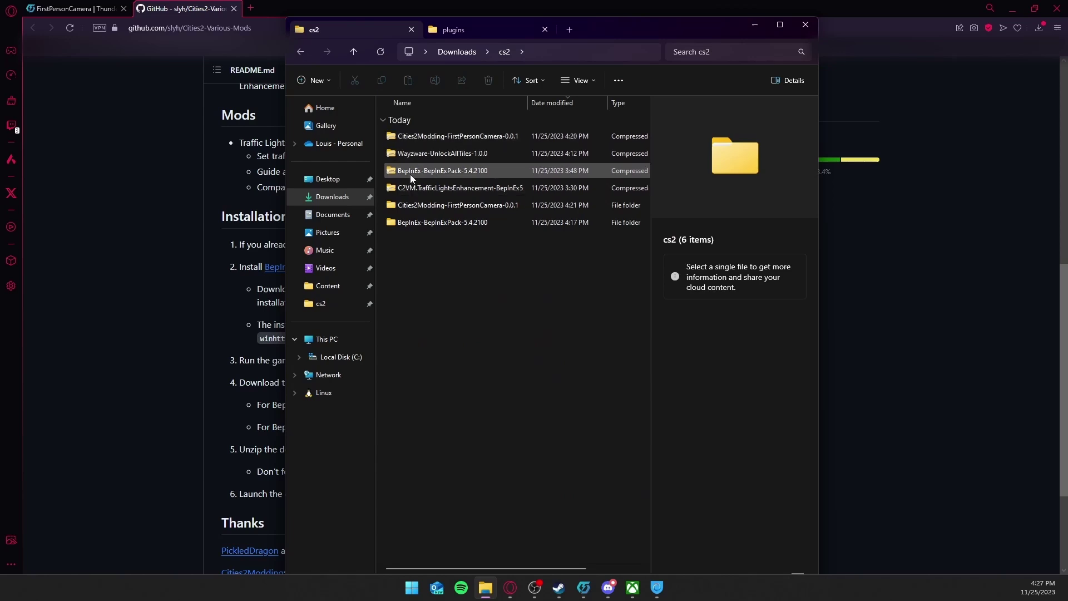
{"action": "right_click", "coordinate": [410, 187]}
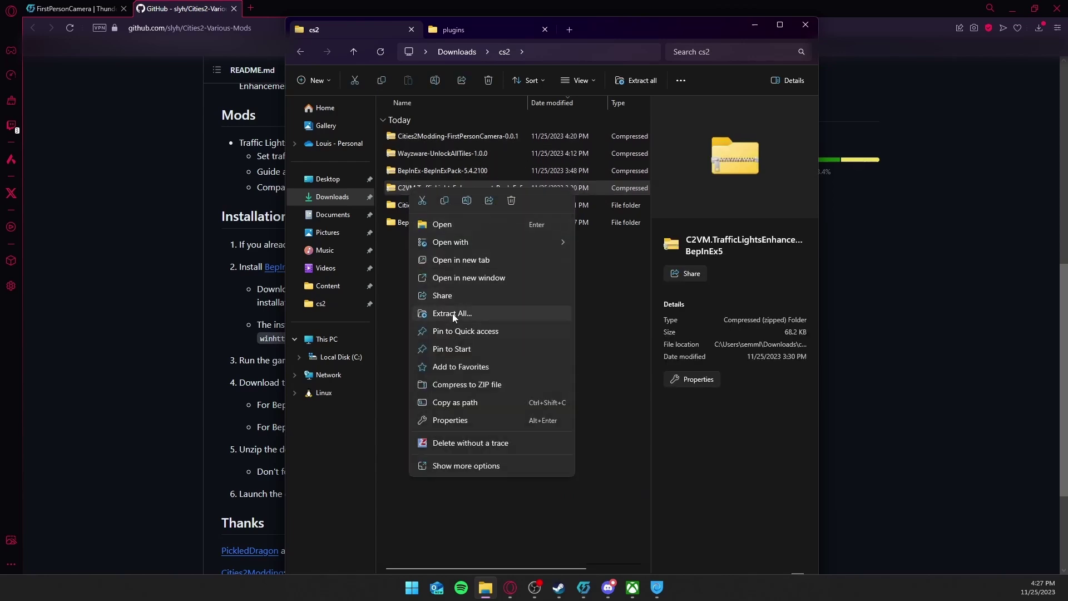
{"action": "left_click", "coordinate": [452, 313]}
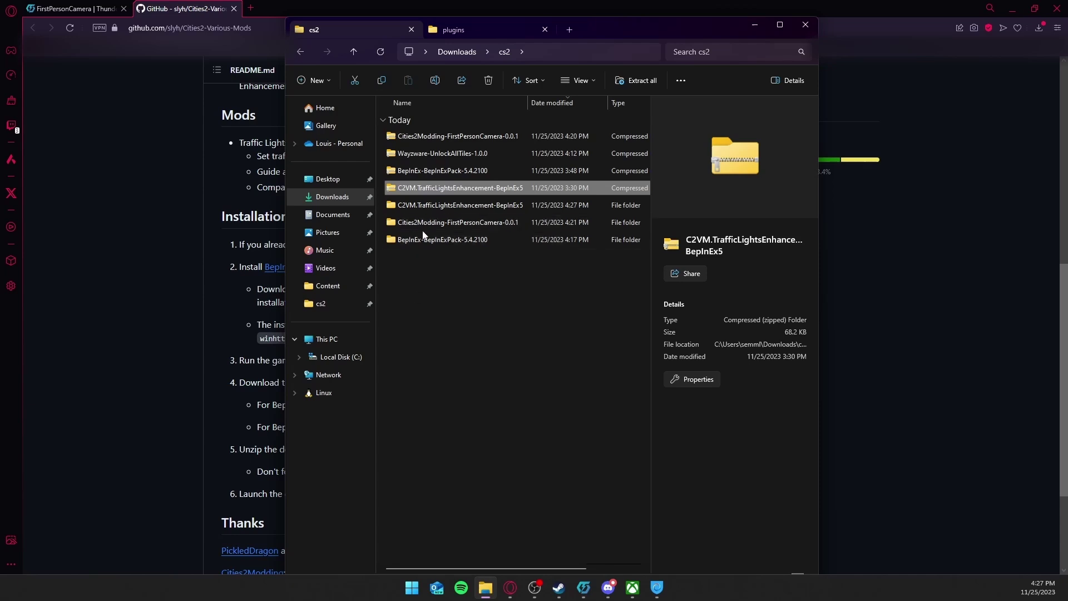
Move the C2VM.CommonLibraries and C2VM.TrafficLightsEnhancement folders into the plugins folder.
{"action": "left_click", "coordinate": [455, 29]}
{"action": "left_click", "coordinate": [374, 34]}
{"action": "double_click", "coordinate": [418, 226]}
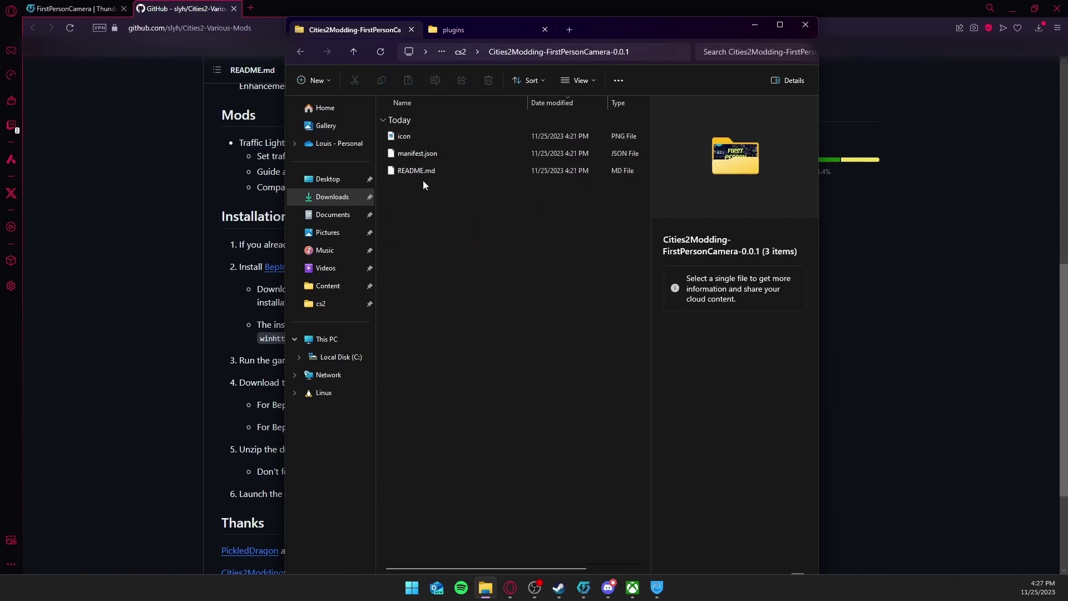
{"action": "key", "text": "alt+Left"}
{"action": "double_click", "coordinate": [427, 204]}
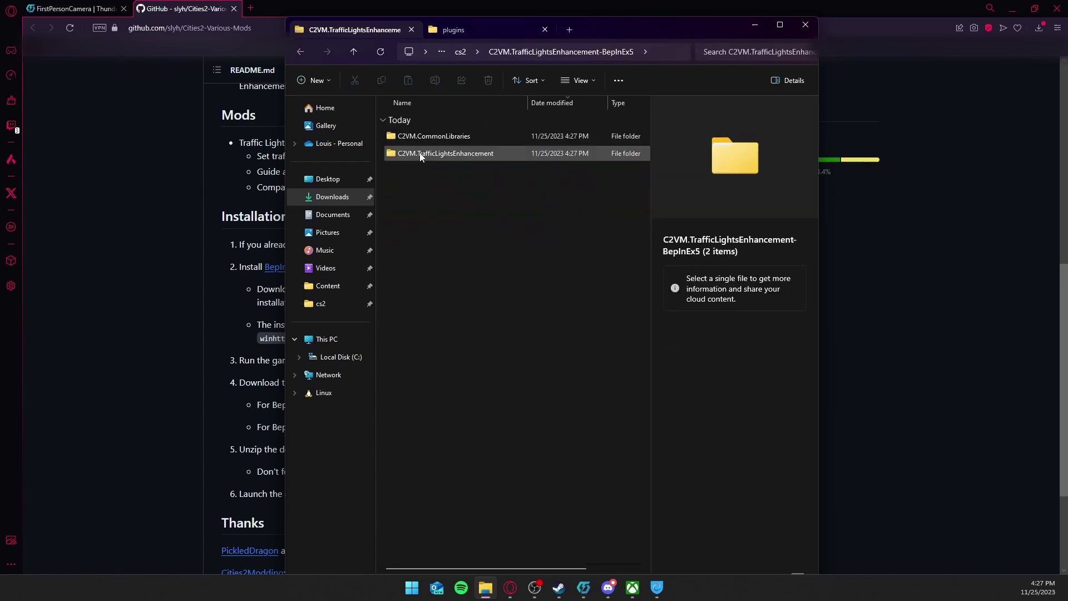
{"action": "left_click_drag", "start_coordinate": [421, 176], "coordinate": [419, 137]}
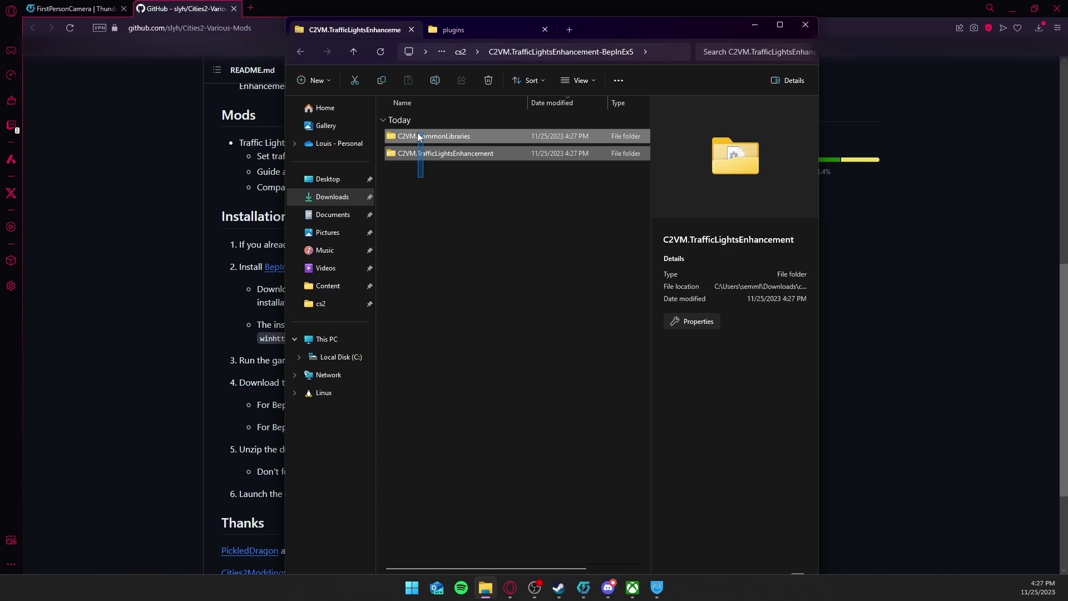
{"action": "double_click", "coordinate": [418, 133]}
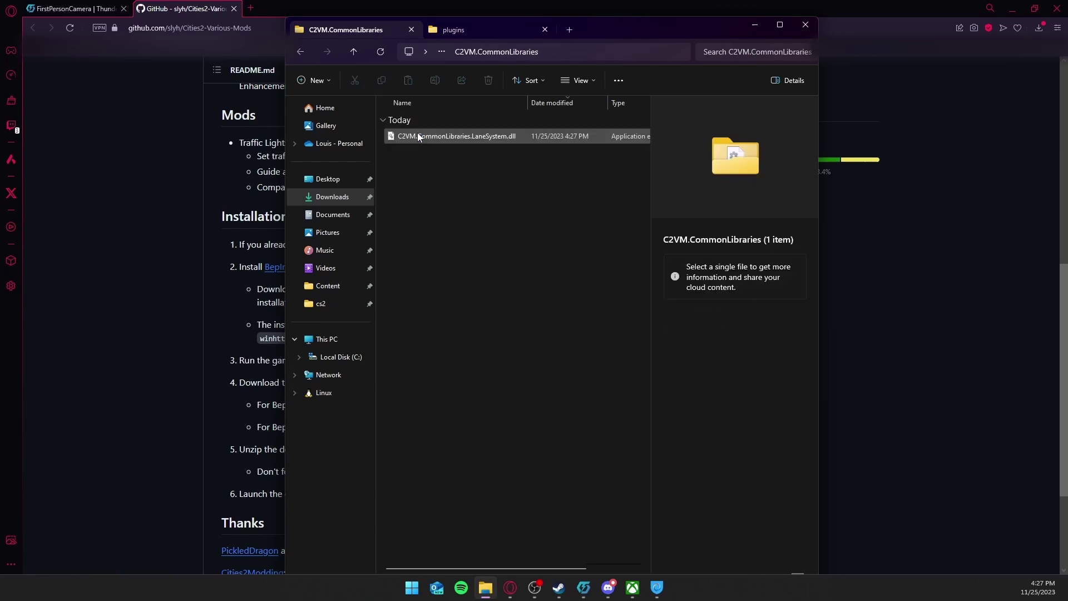
{"action": "key", "text": "alt+Left"}
{"action": "mouse_move", "coordinate": [420, 170]}
{"action": "left_mouse_down"}
{"action": "mouse_move", "coordinate": [411, 129]}
{"action": "mouse_move", "coordinate": [464, 197]}
{"action": "left_mouse_up"}
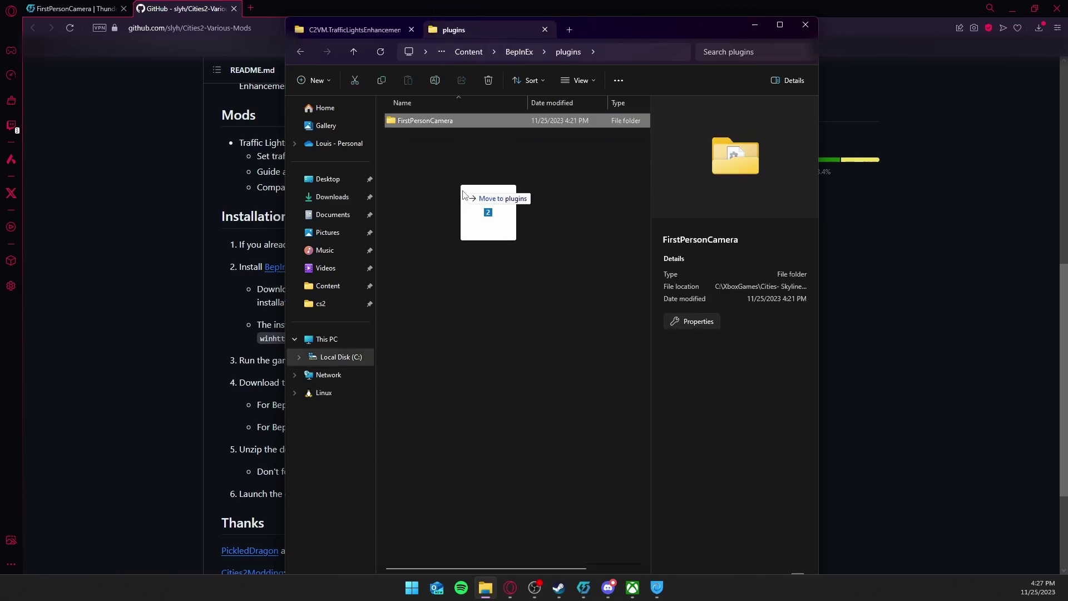
{"action": "left_click", "coordinate": [464, 202]}
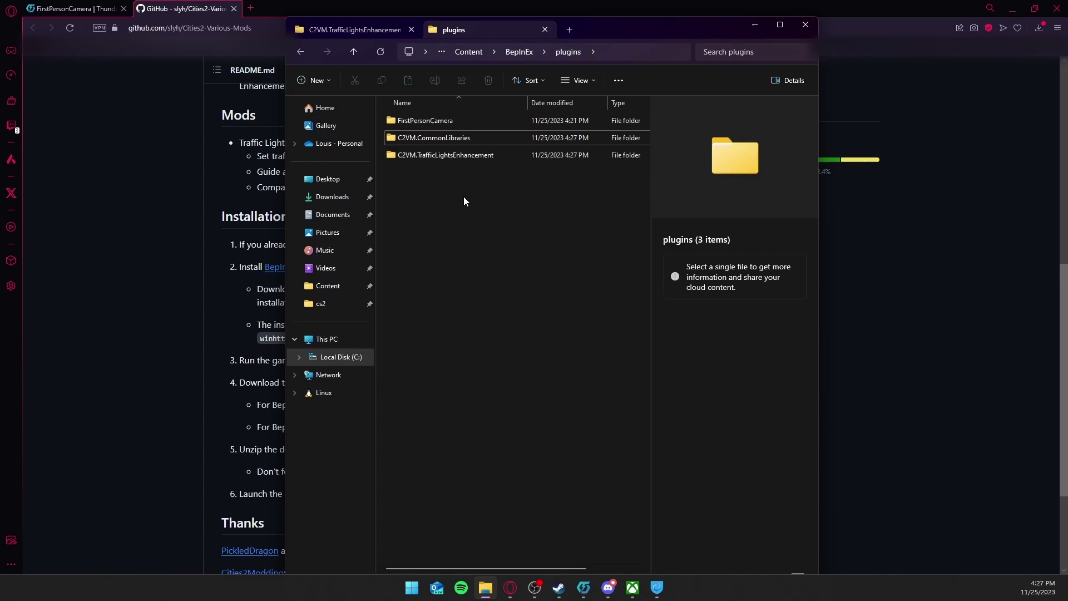
Launch the game from the Xbox app and highlight the CommonLibraries and TrafficLightsEnhancement load messages.
{"action": "left_click", "coordinate": [623, 588]}
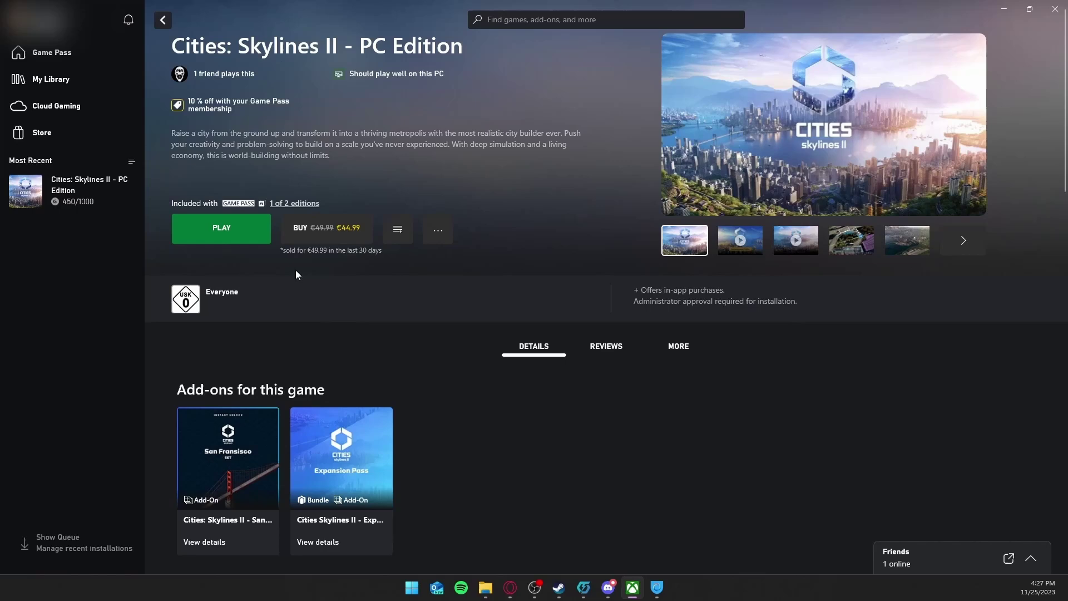
{"action": "left_click", "coordinate": [244, 233]}
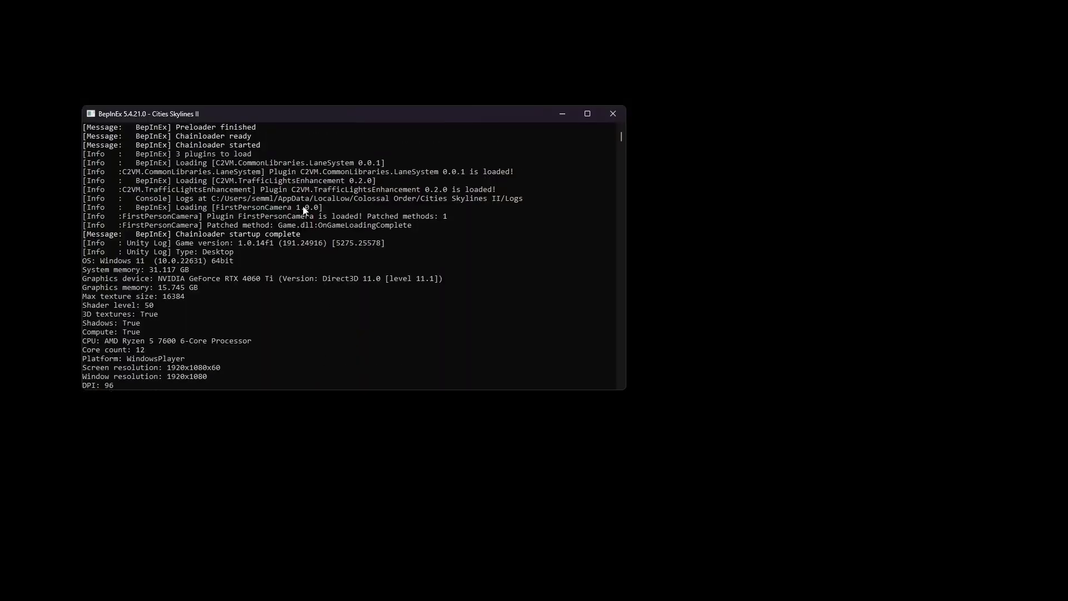
{"action": "left_click_drag", "start_coordinate": [318, 171], "coordinate": [387, 172]}
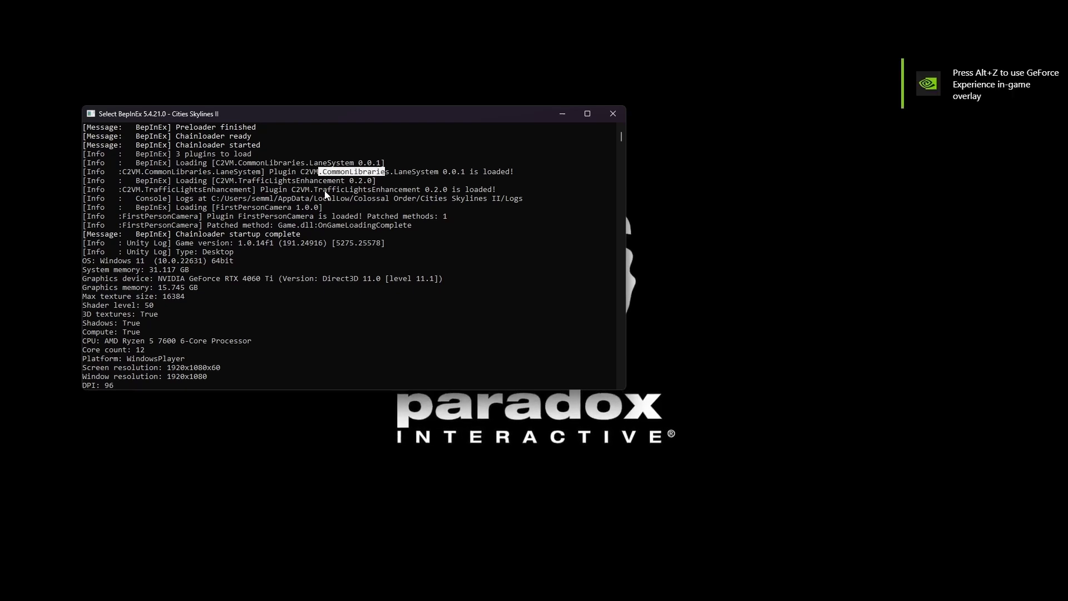
{"action": "left_click_drag", "start_coordinate": [324, 191], "coordinate": [360, 191]}
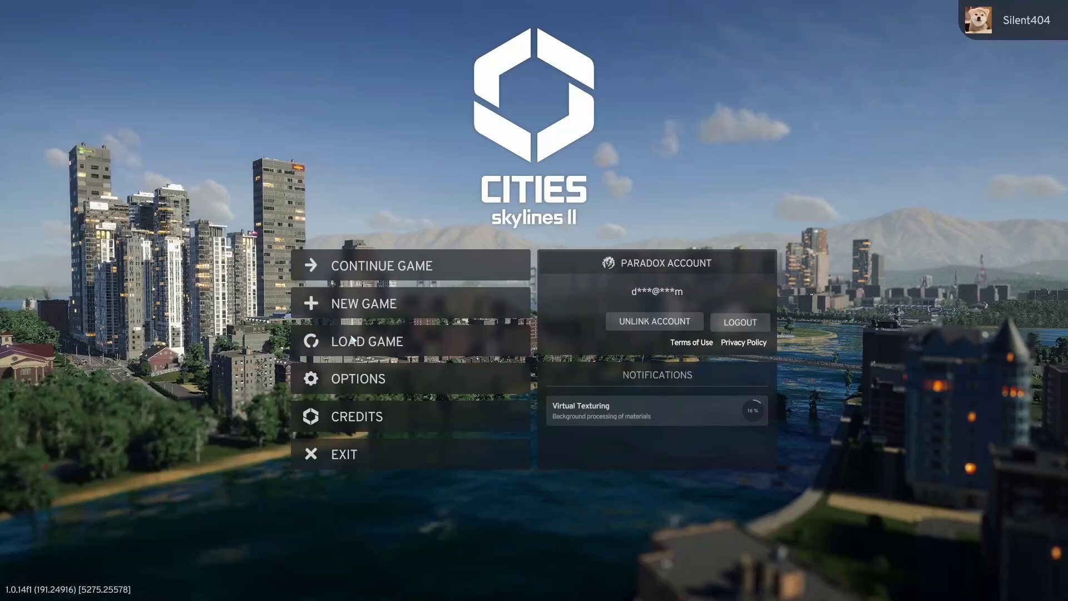
Open the saved cities list and load the Edmunds save.
{"action": "left_click", "coordinate": [352, 341]}
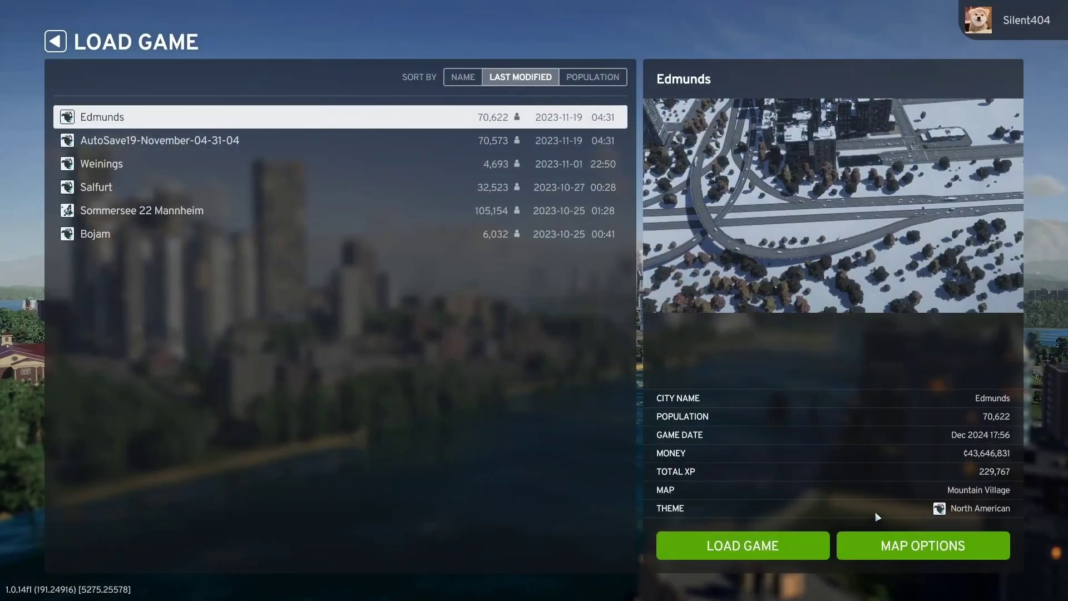
{"action": "left_click", "coordinate": [734, 547]}
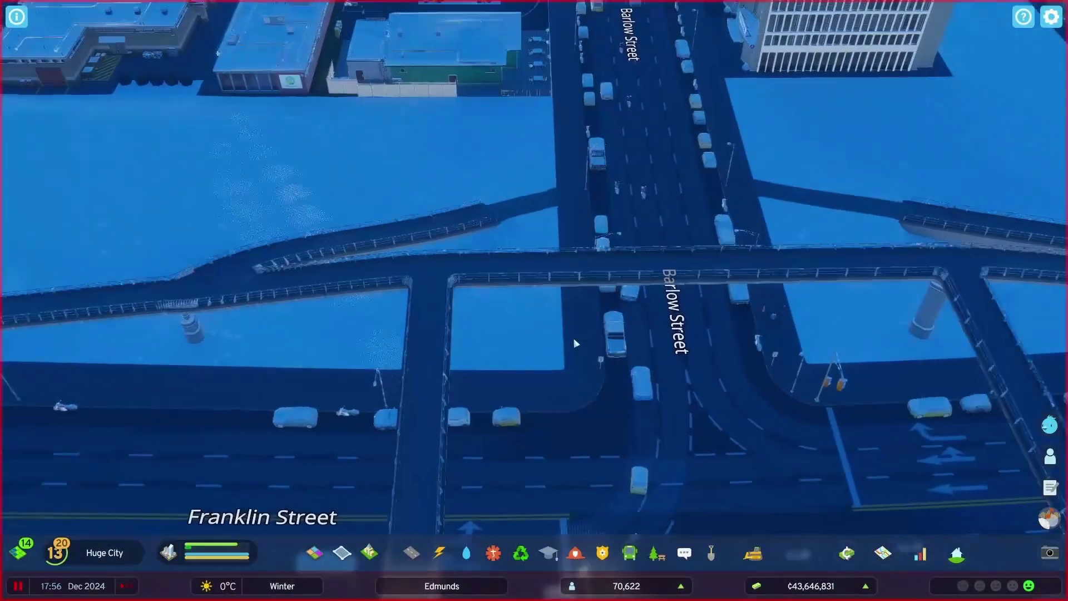
Pause and select the Barlow and Franklin Street junction with the traffic lights tool.
{"action": "key", "text": "space"}
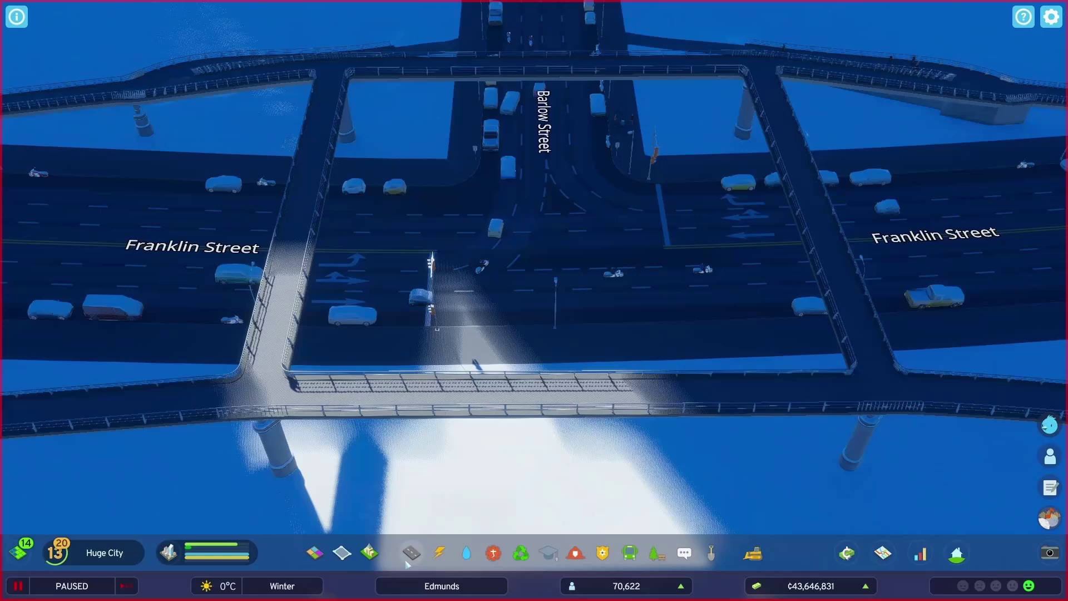
{"action": "left_click", "coordinate": [411, 553]}
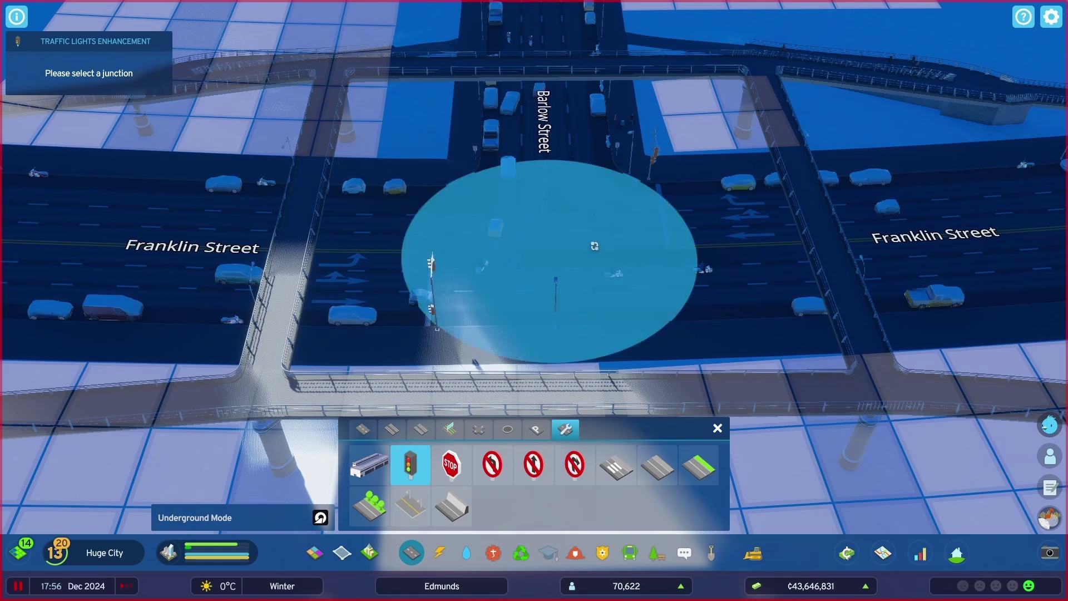
{"action": "left_click", "coordinate": [595, 245]}
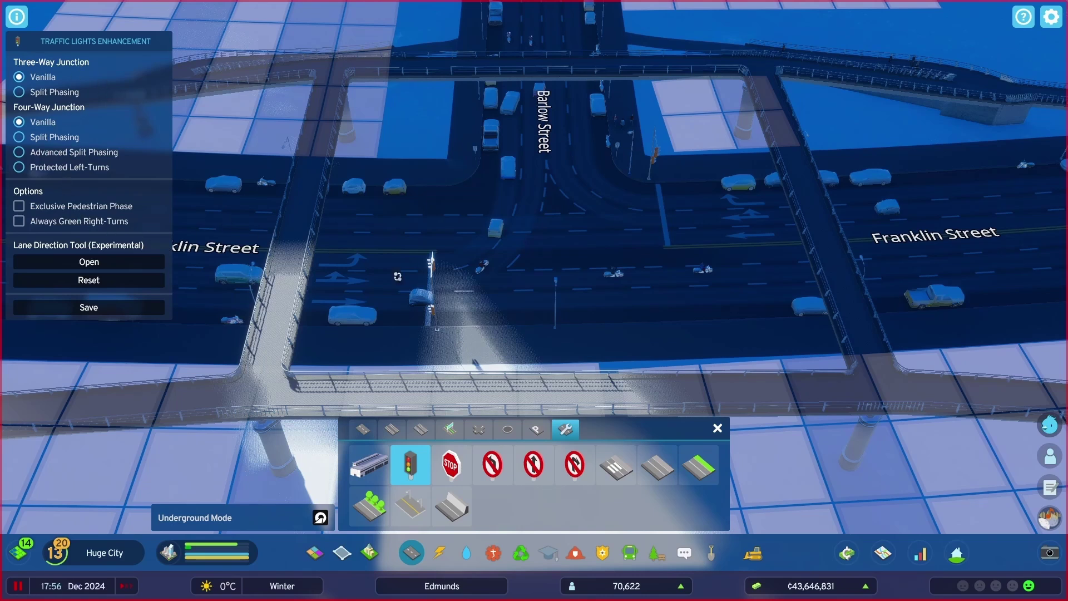
Move the camera along Barlow Street and Franklin Street, briefly pausing and resuming.
{"action": "key", "text": "w"}
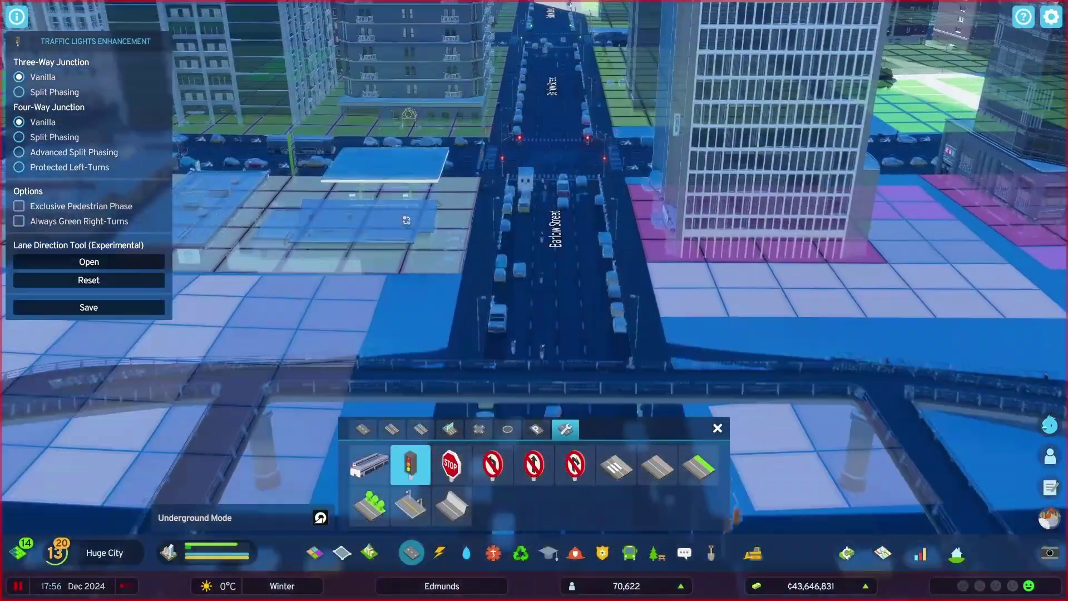
{"action": "scroll", "coordinate": [406, 219], "scroll_direction": "up", "scroll_amount": 3}
{"action": "key", "text": "space"}
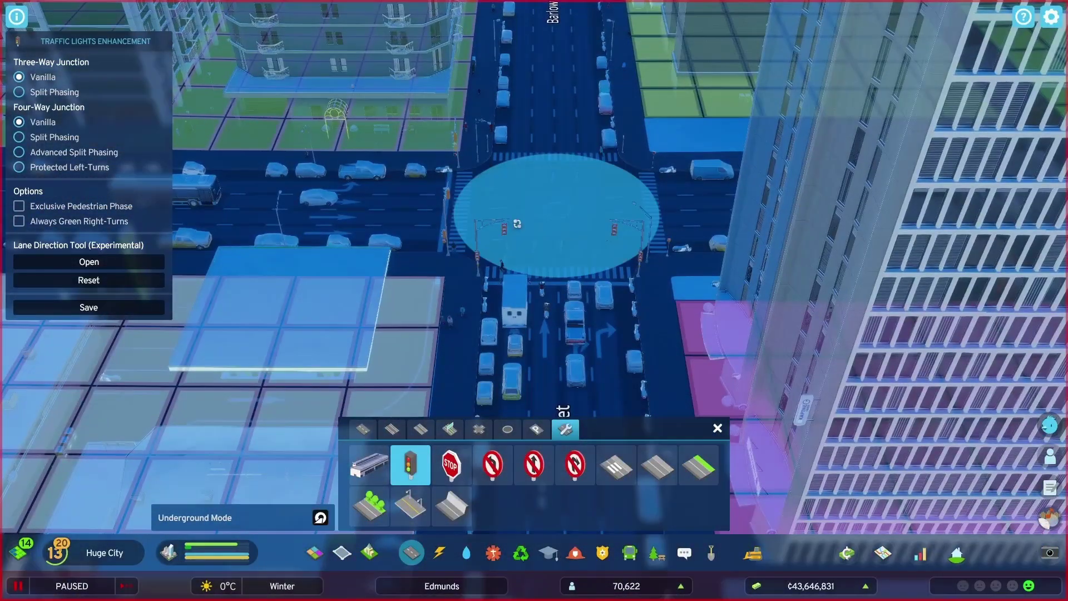
{"action": "key", "text": "space"}
{"action": "key", "text": "s"}
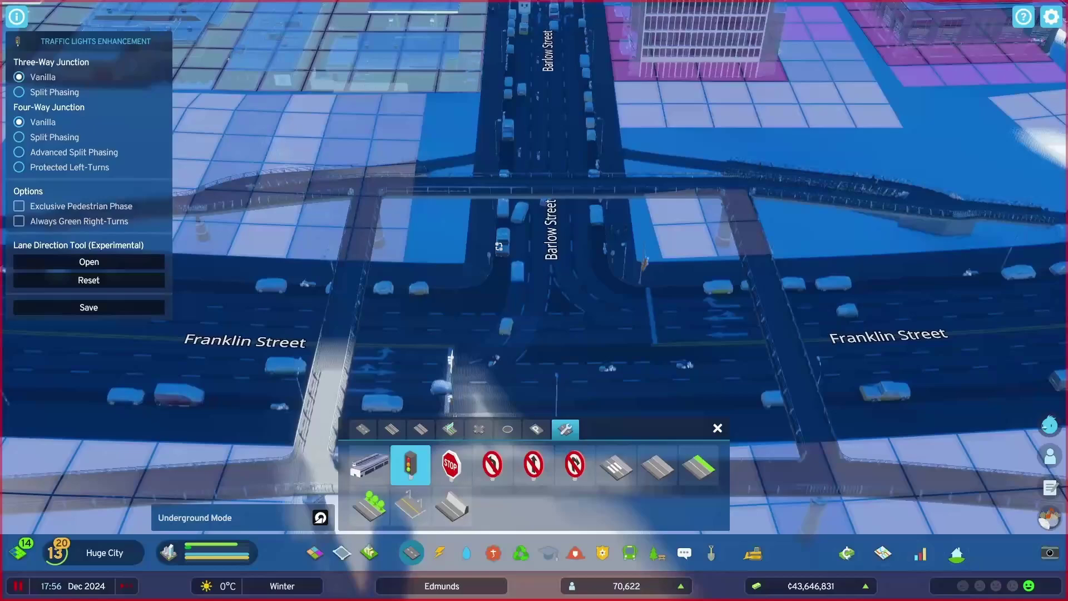
{"action": "key", "text": "w"}
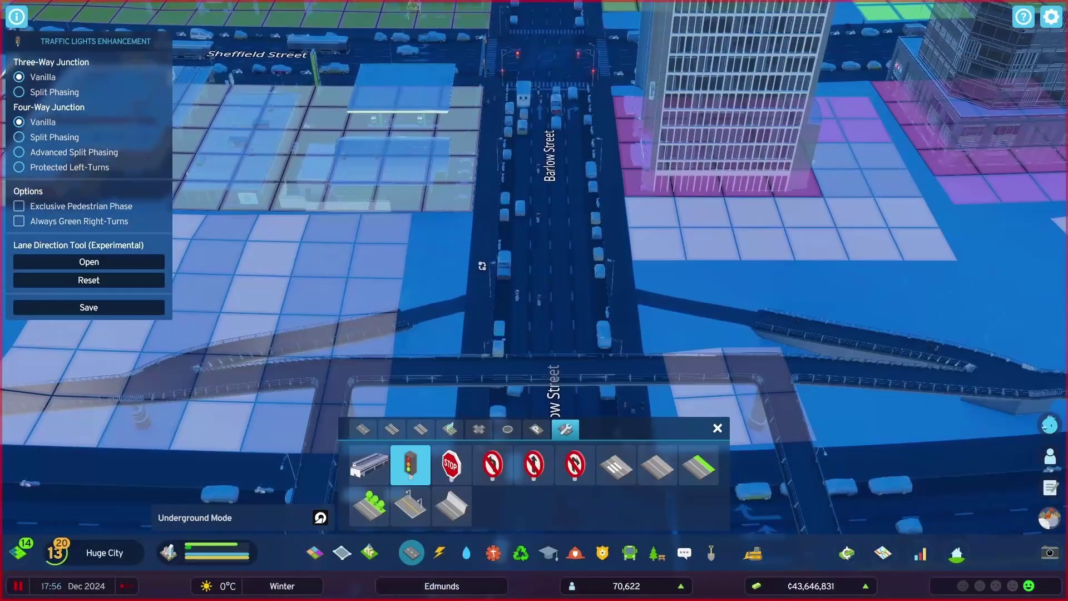